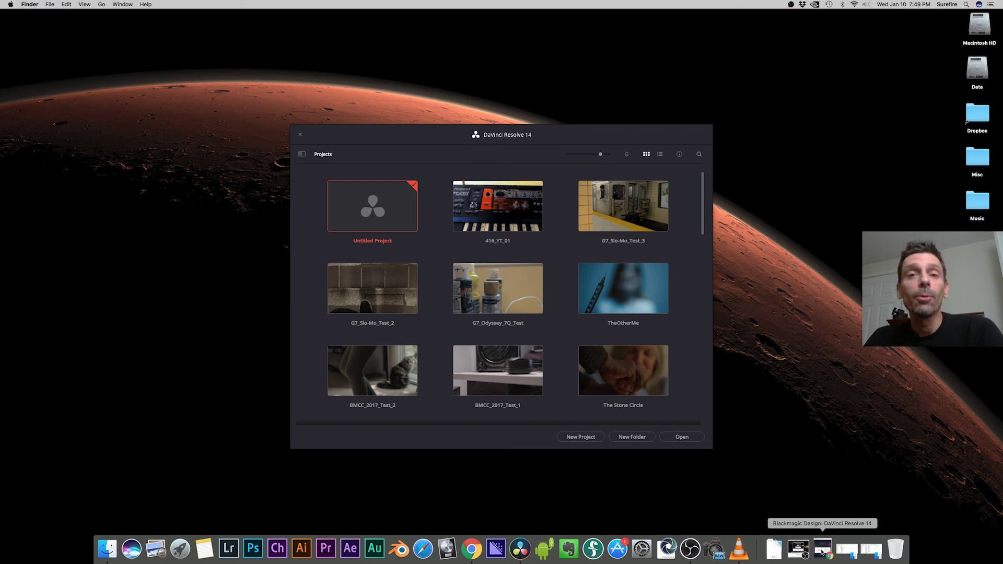
Compare the free and Studio DaVinci Resolve 14 download options on the Resolve web page in Chrome
click(822, 550)
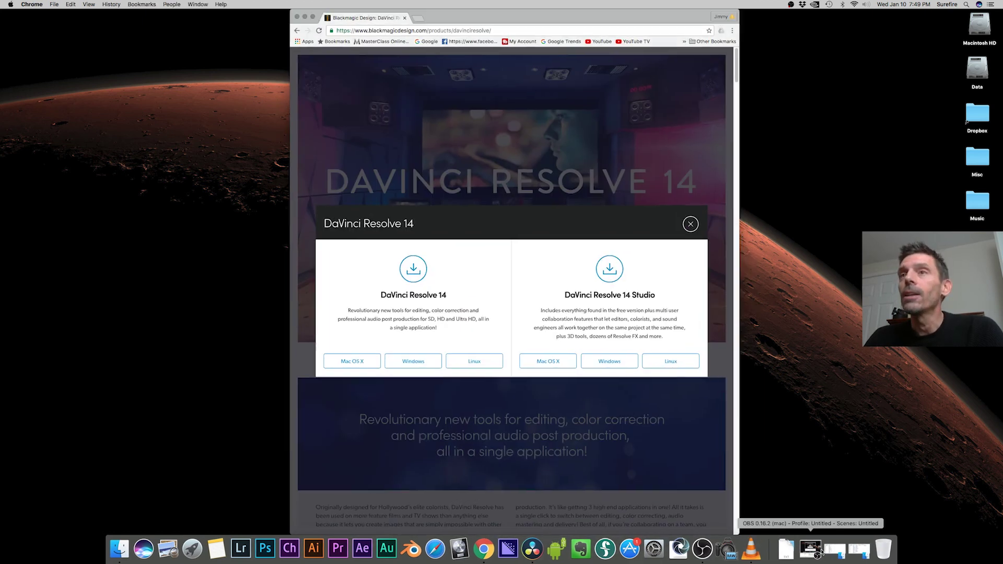
click(473, 197)
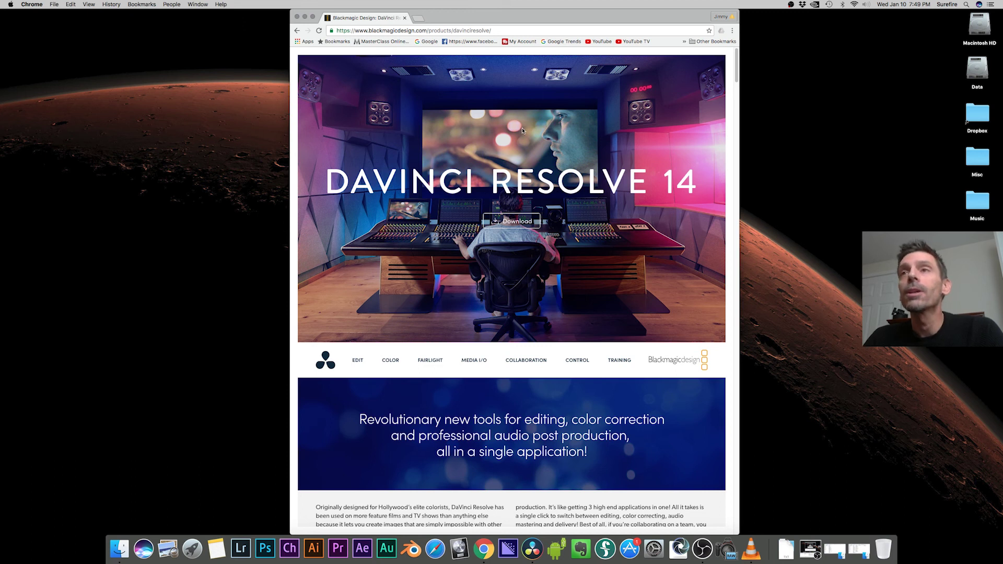
click(518, 225)
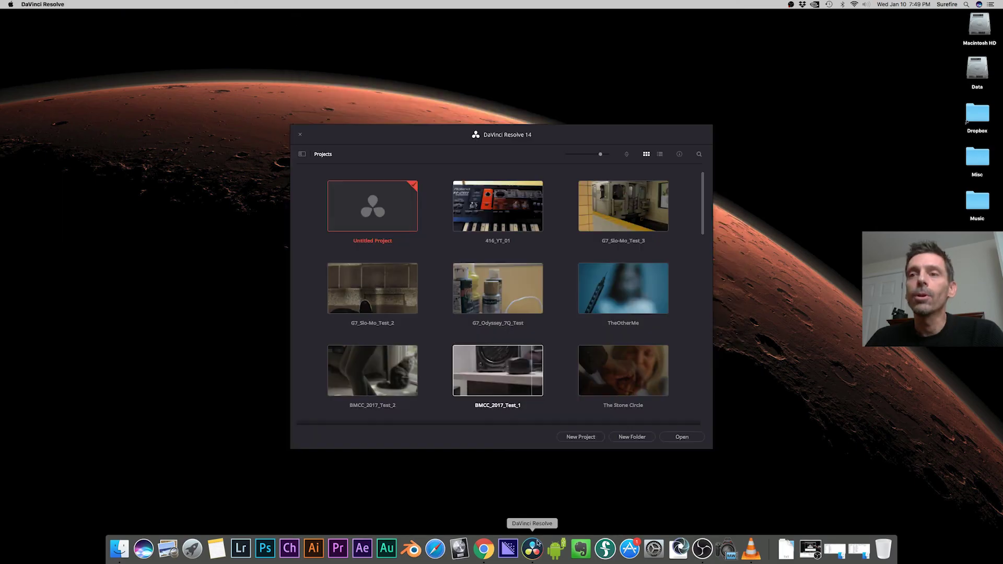
Open Untitled Project from the Project Manager into the Edit page
double_click(368, 215)
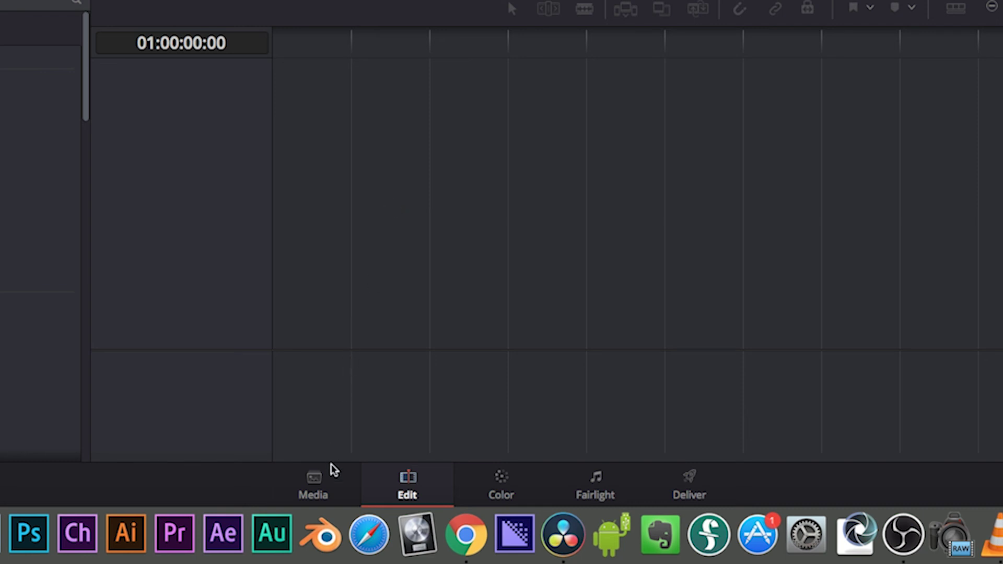
On the Media page, browse Media Storage to Data > Projects > YouTube > 2018 > 3_Davinci_Beginner > Footage
click(314, 481)
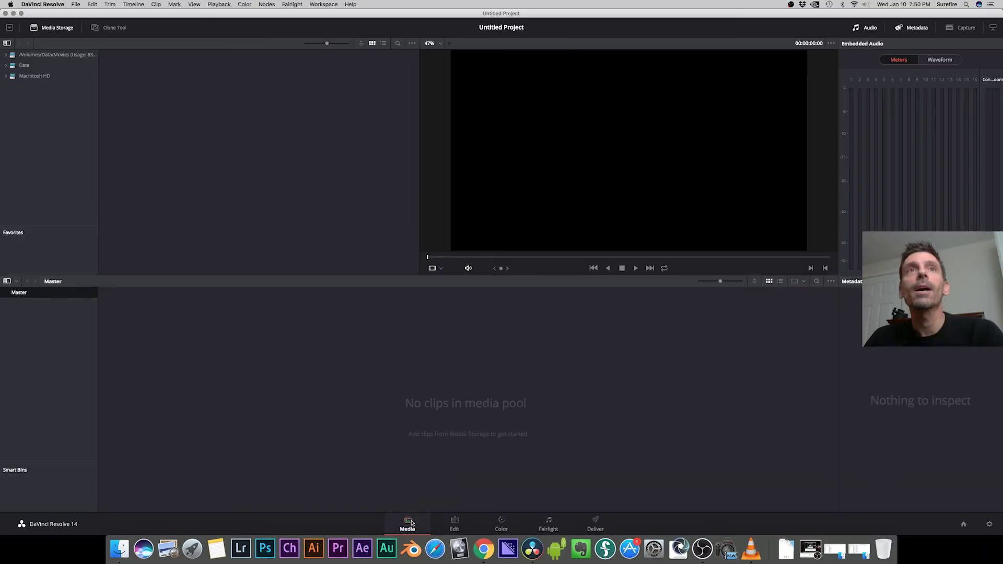
click(32, 68)
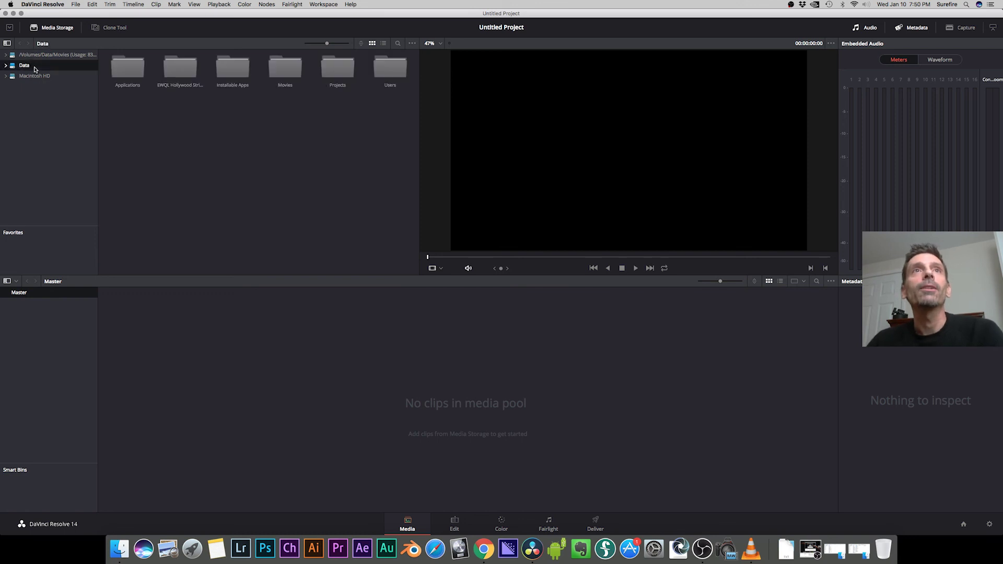
double_click(334, 71)
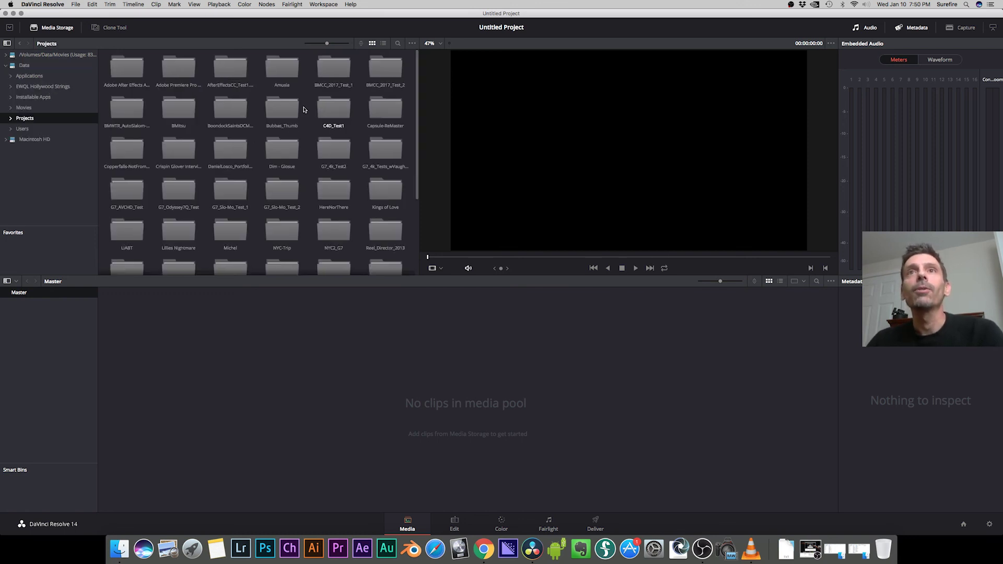
scroll(335, 194, down, 2)
double_click(336, 194)
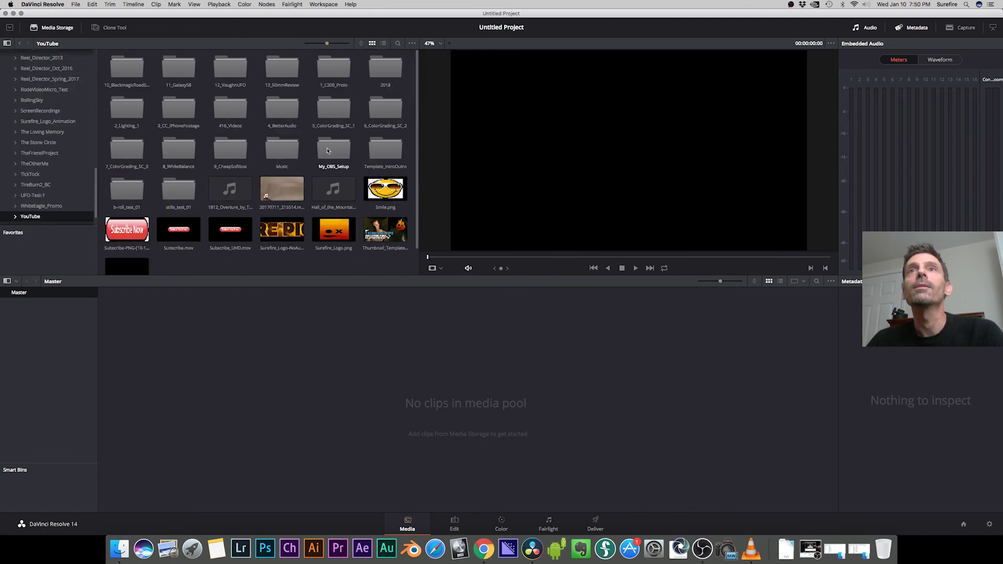
double_click(125, 70)
double_click(125, 70)
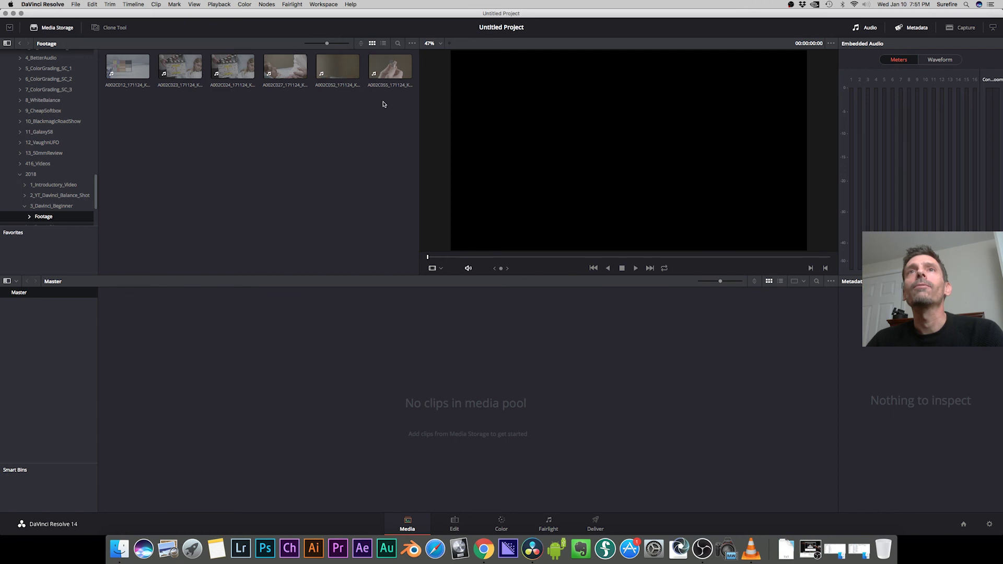
Add all six Footage clips to the Media Pool, changing the project frame rate to match them
drag(397, 108, 244, 381)
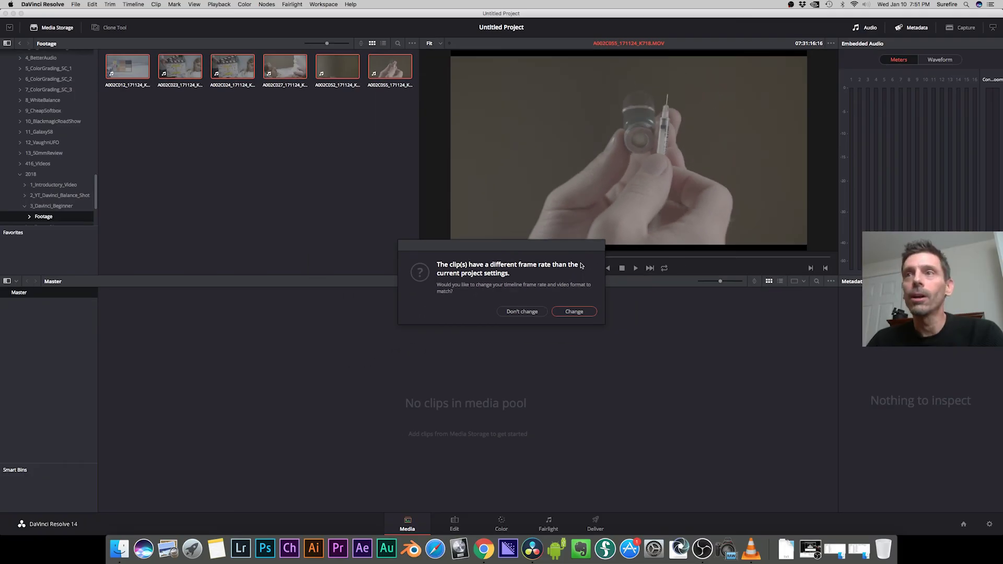
click(576, 313)
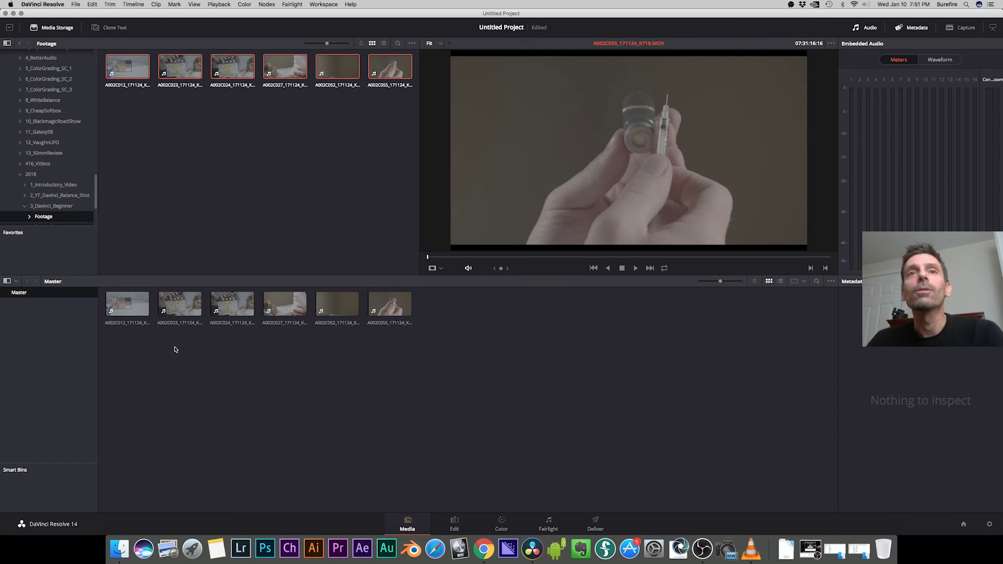
right_click(34, 326)
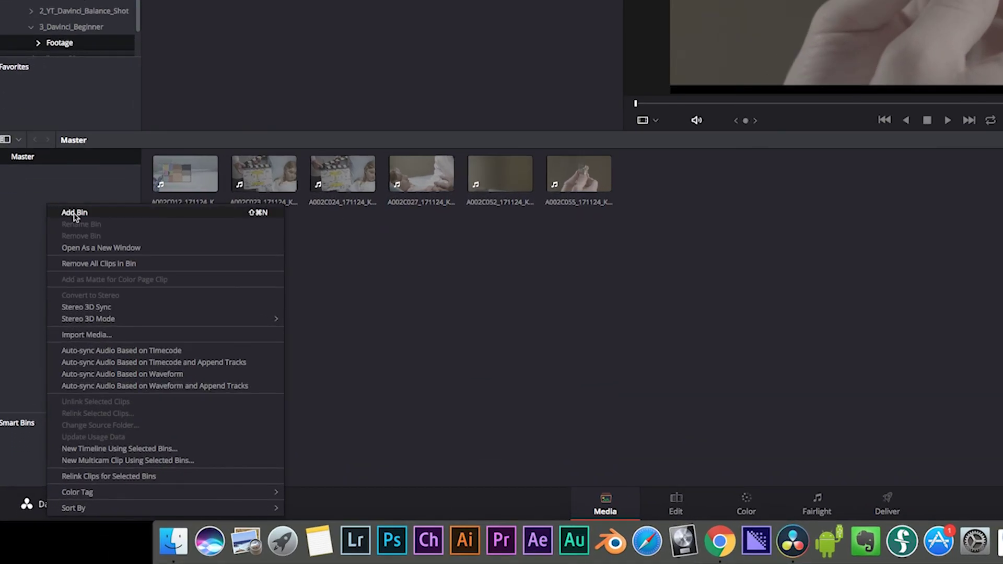
Add a new bin named 'Footage' under Master
click(74, 213)
text(Footage)
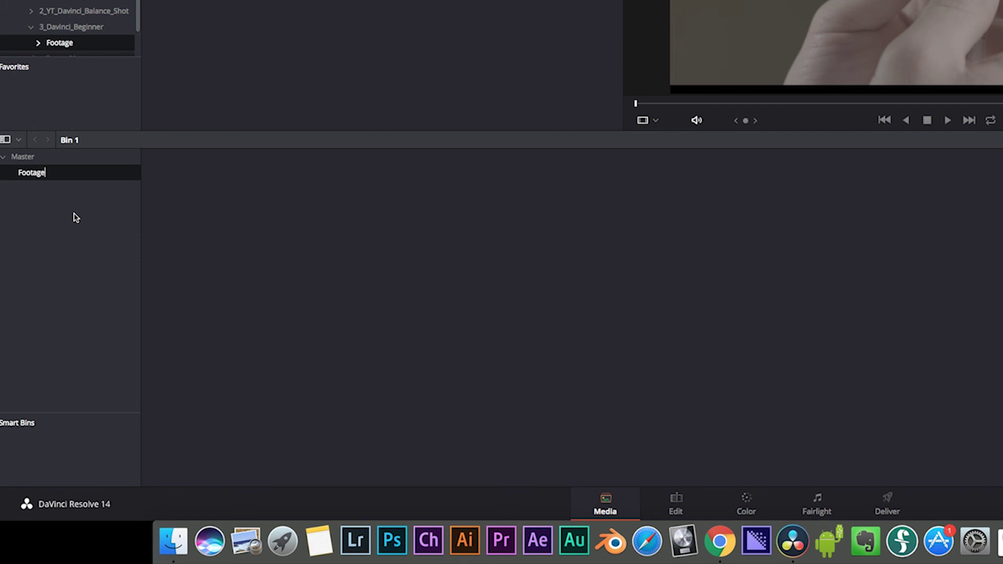
key(Return)
Move the six clips from Master into the Footage bin and confirm they are there
click(29, 162)
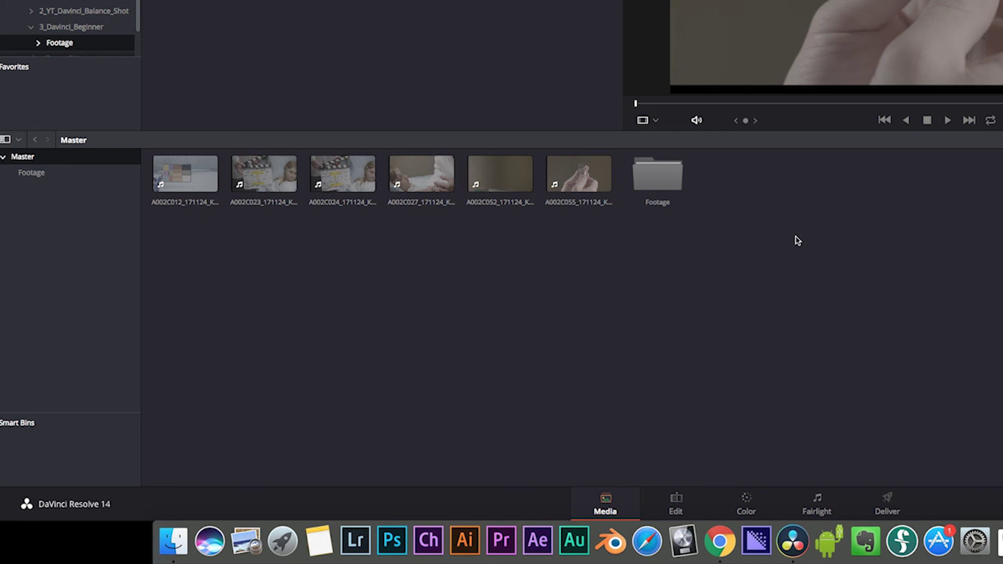
drag(590, 219, 163, 172)
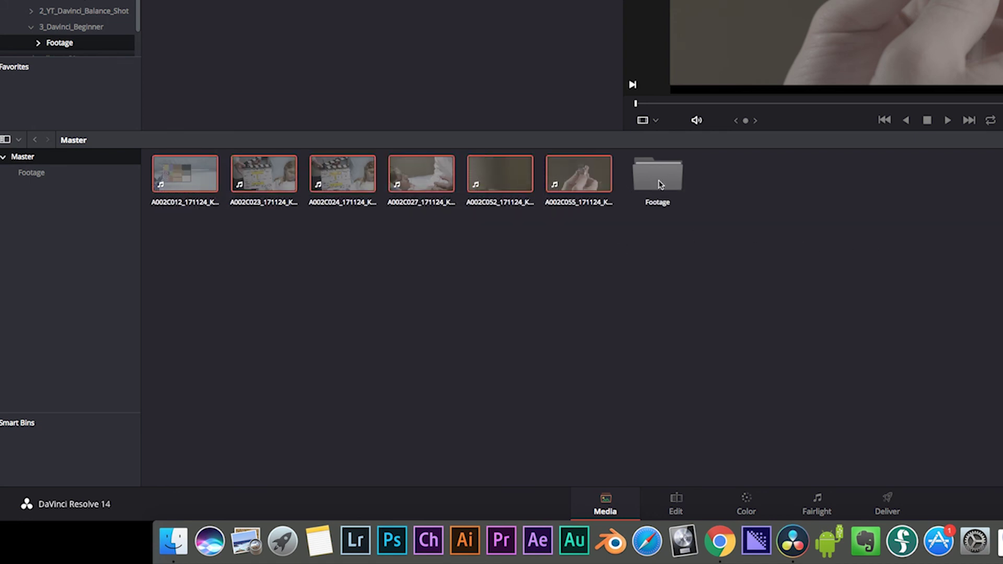
drag(596, 178, 657, 181)
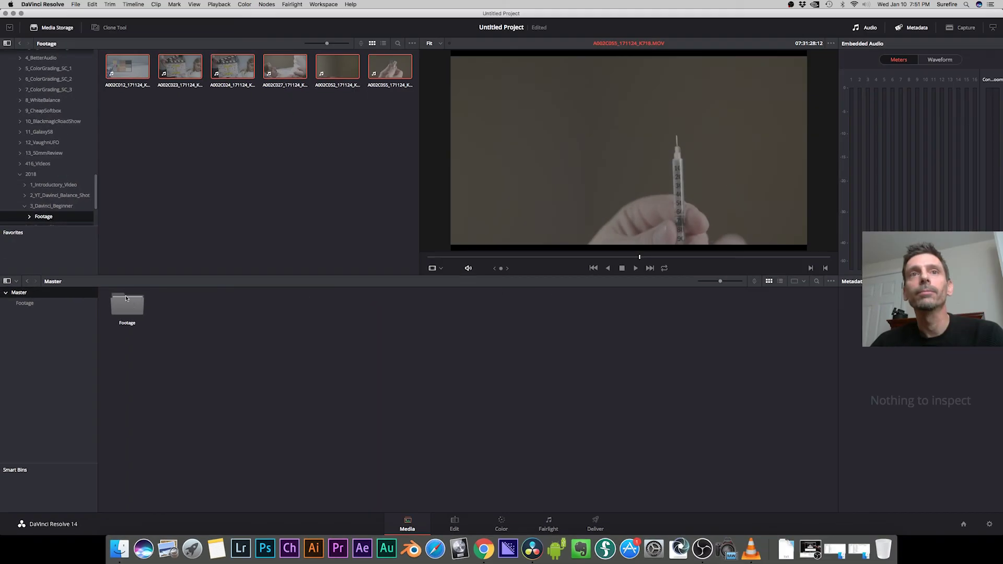
double_click(126, 298)
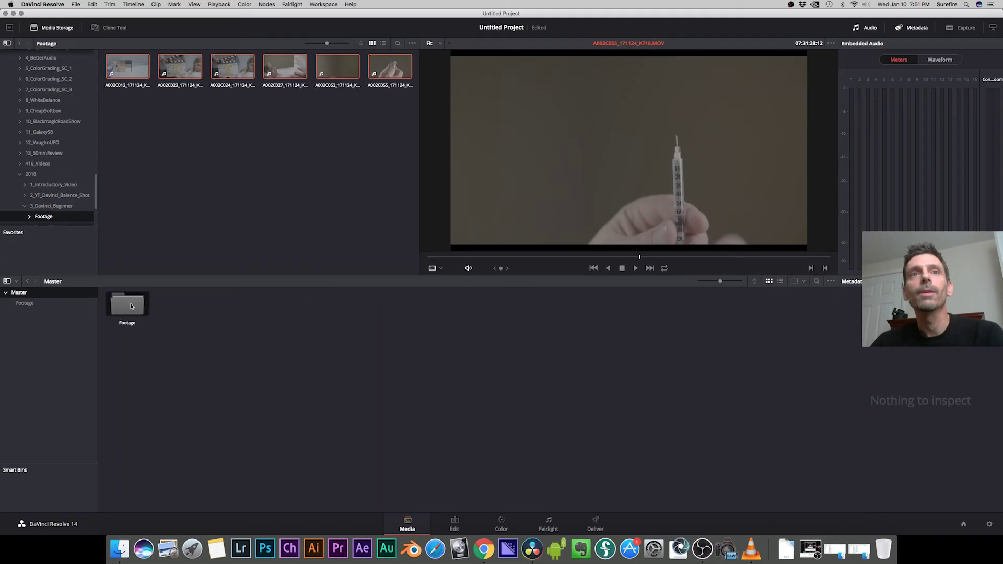
click(23, 294)
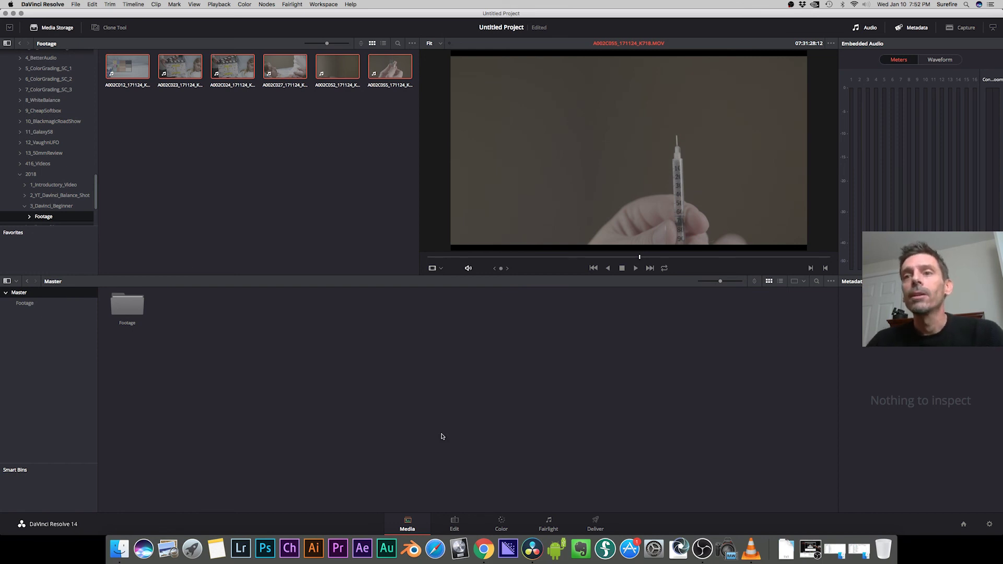
On the Edit page, create Timeline 1 in the Master bin with default settings
click(454, 522)
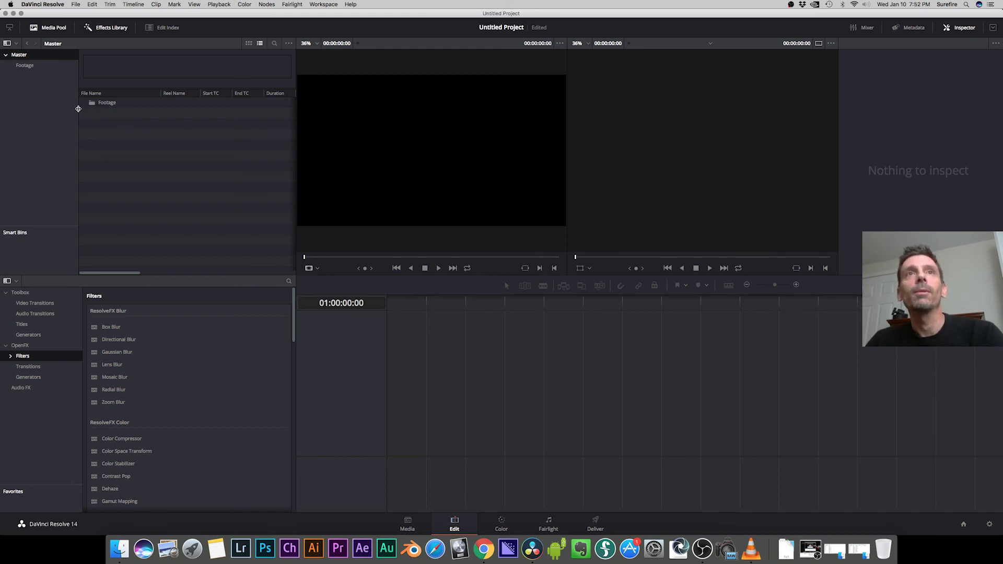
double_click(93, 104)
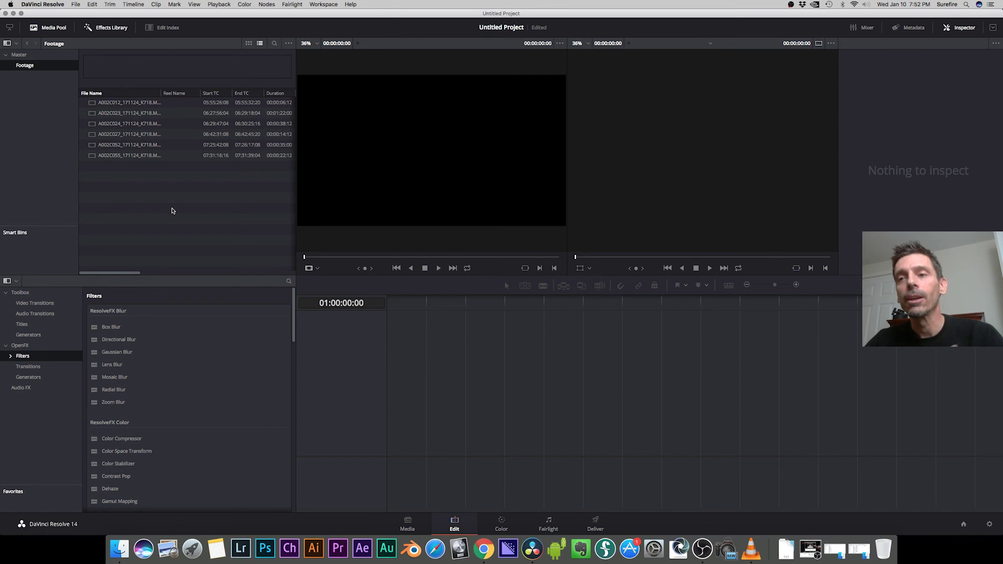
click(21, 57)
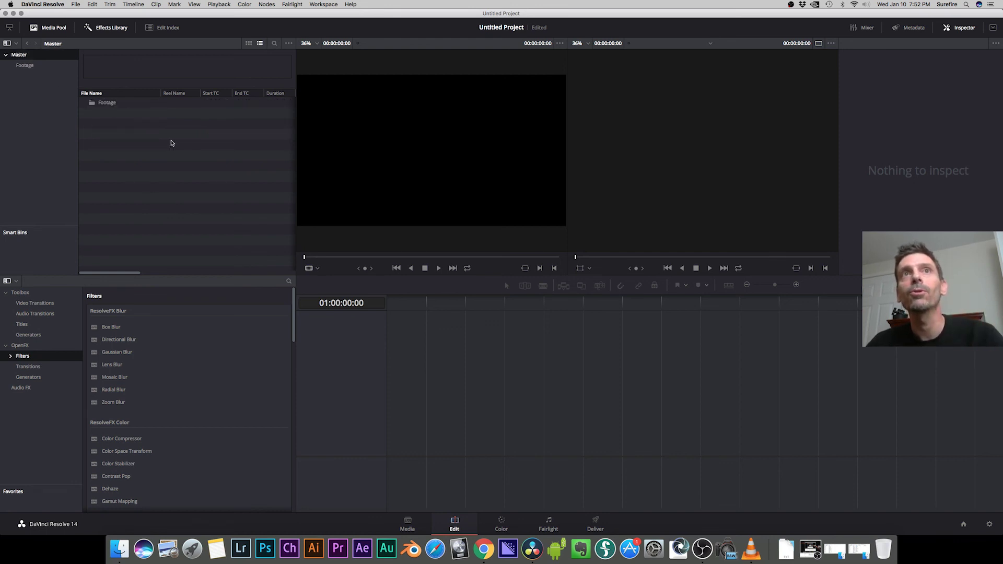
right_click(153, 126)
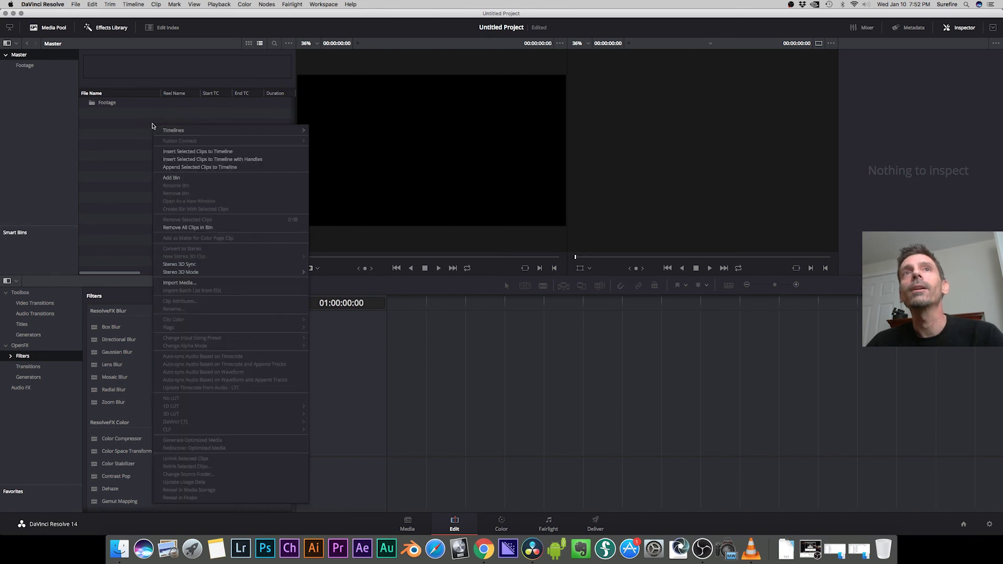
mouse_move(171, 131)
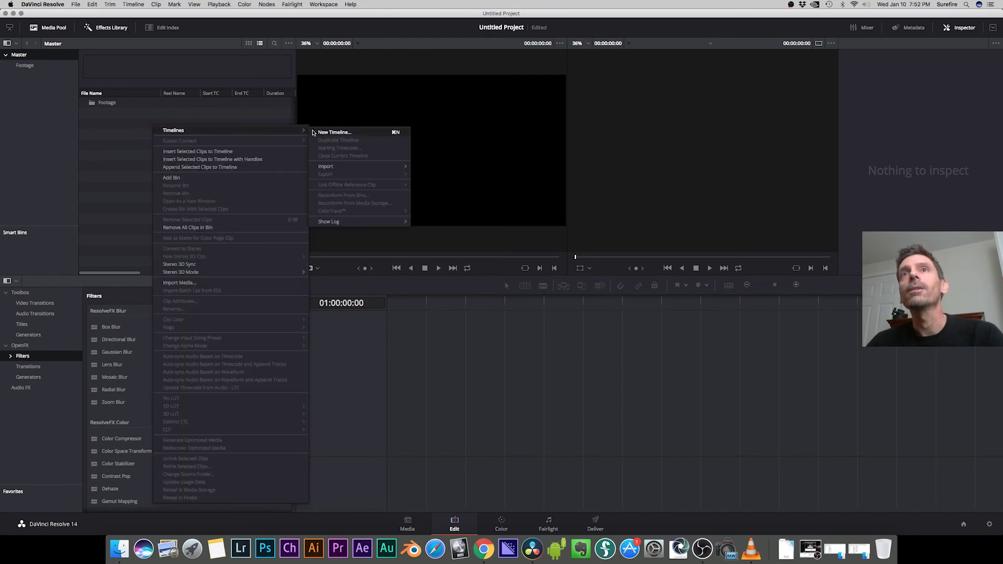
click(335, 132)
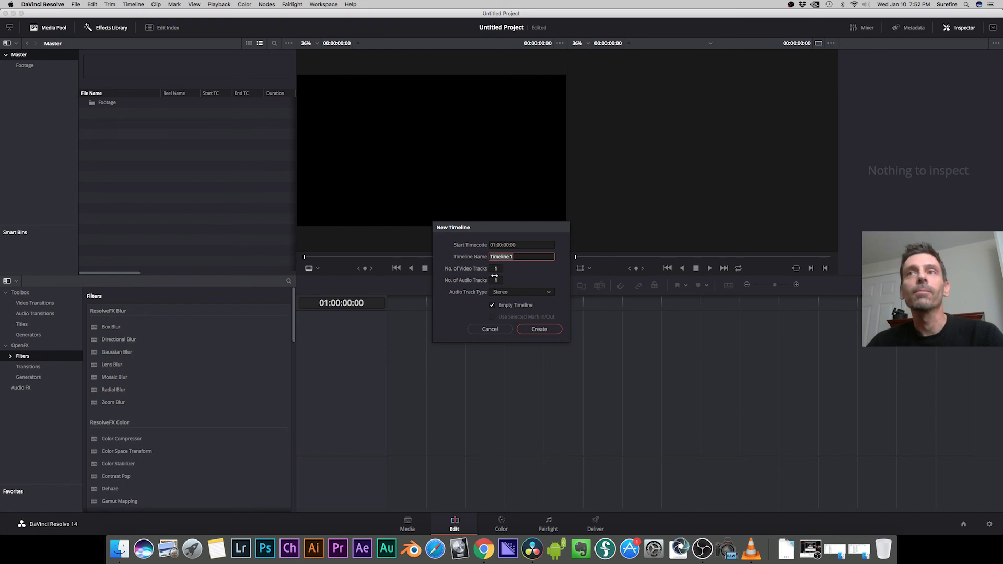
click(541, 329)
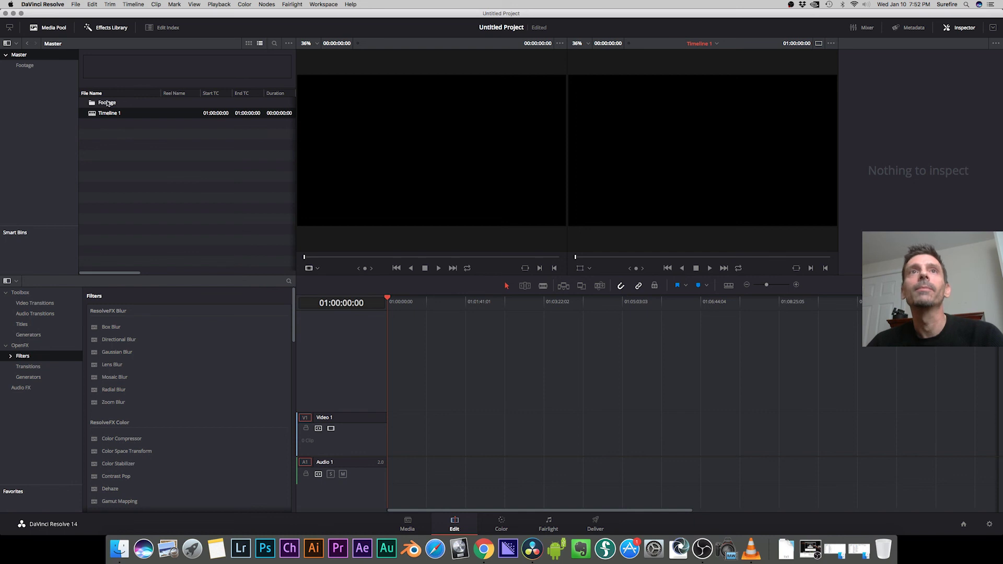
click(103, 105)
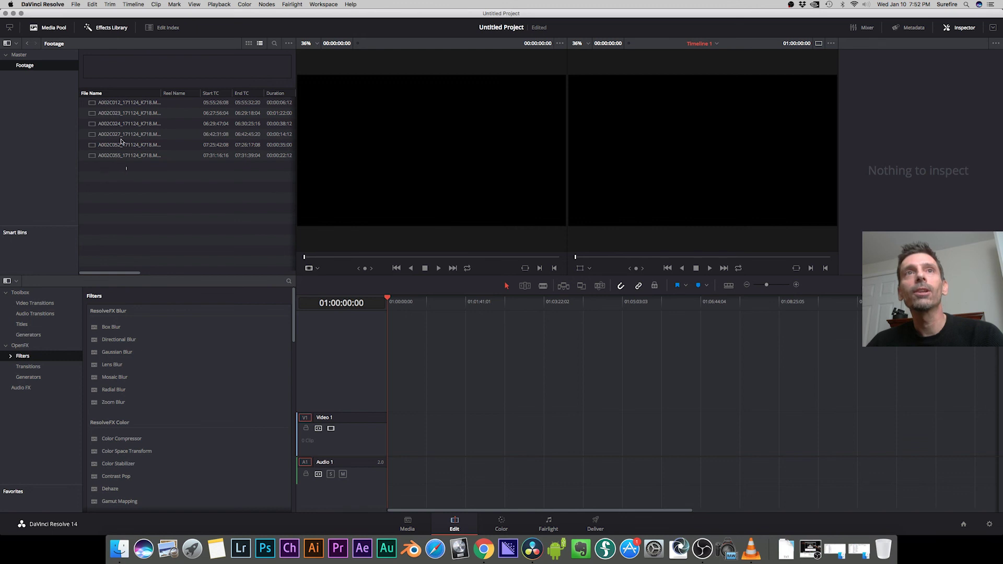
Place all six Footage clips in sequence on Timeline 1 and scrub through the rough cut
mouse_move(126, 170)
mouse_down()
mouse_move(120, 108)
mouse_move(129, 173)
mouse_up()
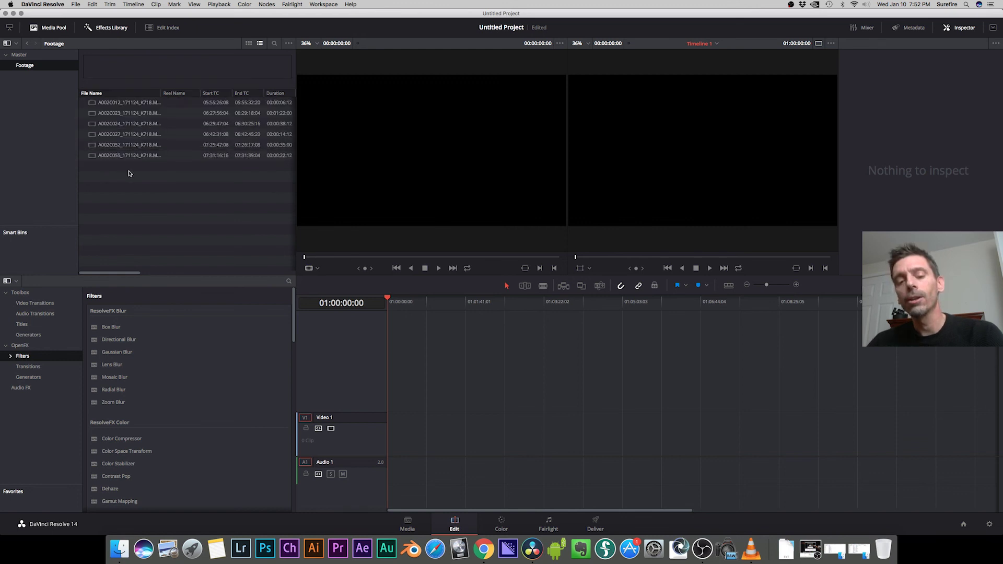
key(super+a)
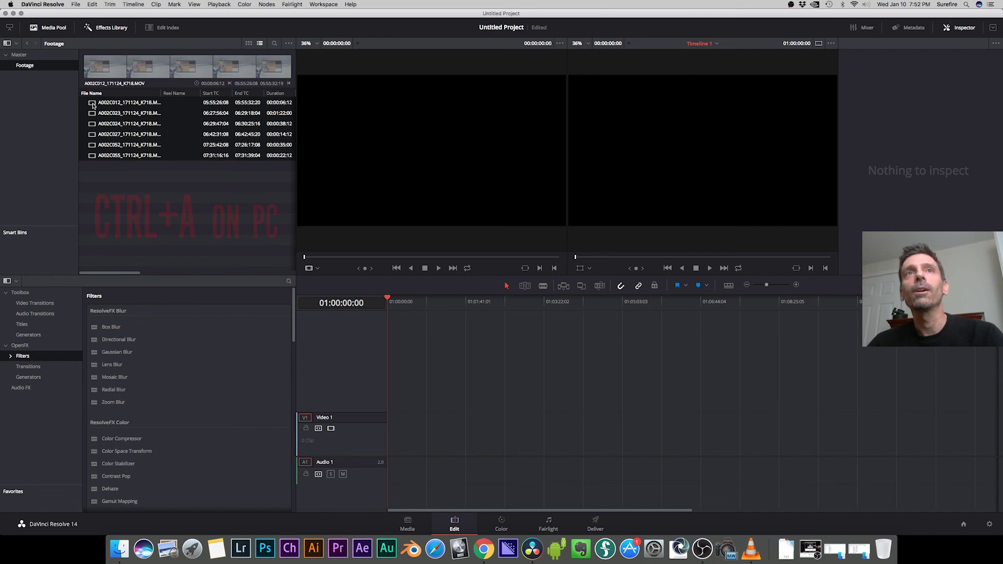
drag(93, 105, 383, 447)
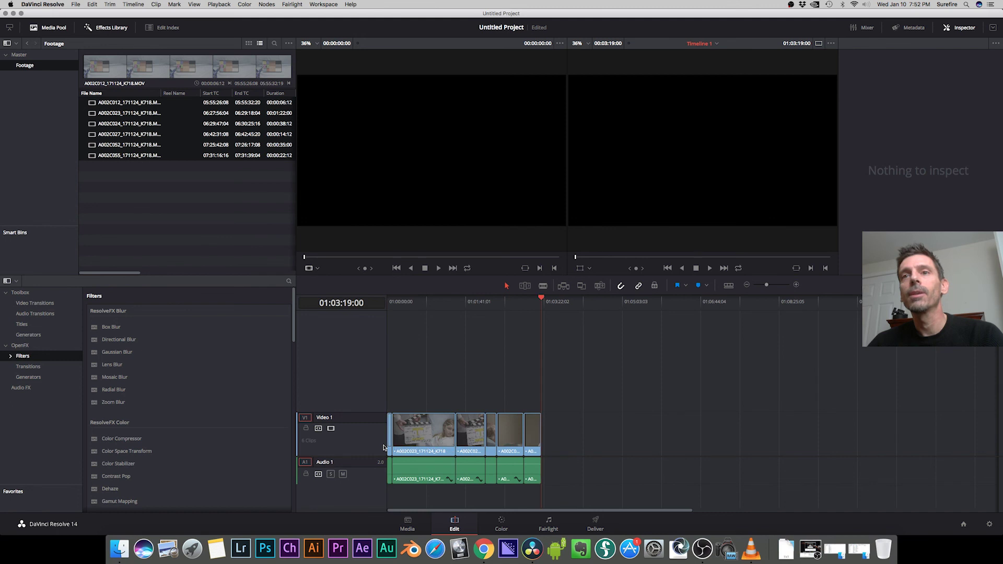
click(479, 302)
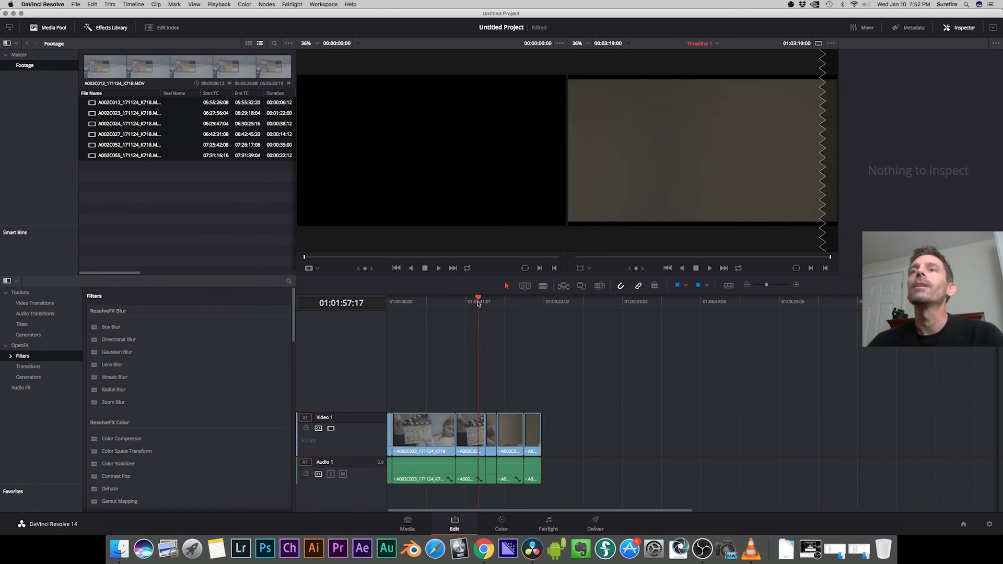
drag(479, 303, 433, 308)
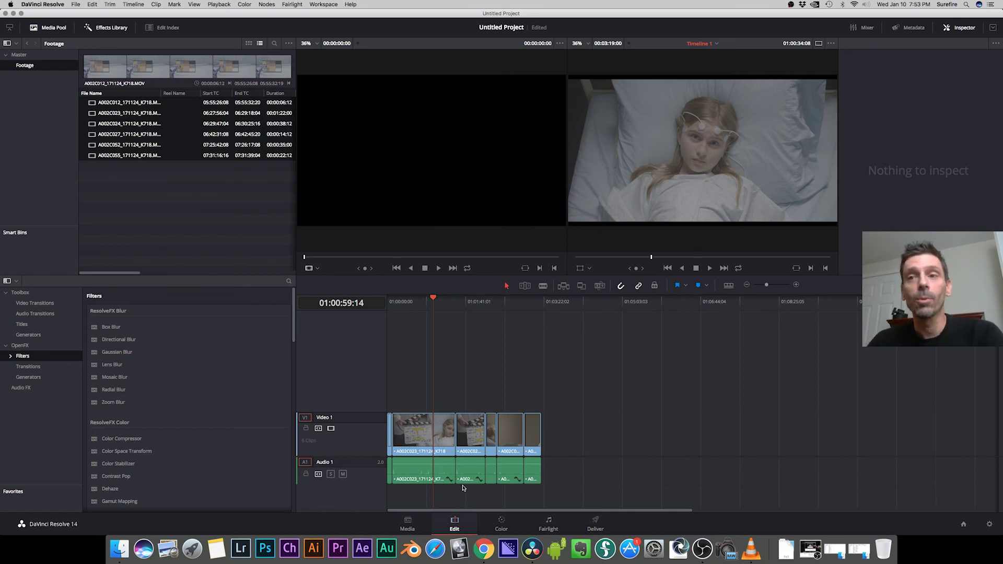
On the Color page, reposition node 01 and add serial node 02 after it
click(502, 525)
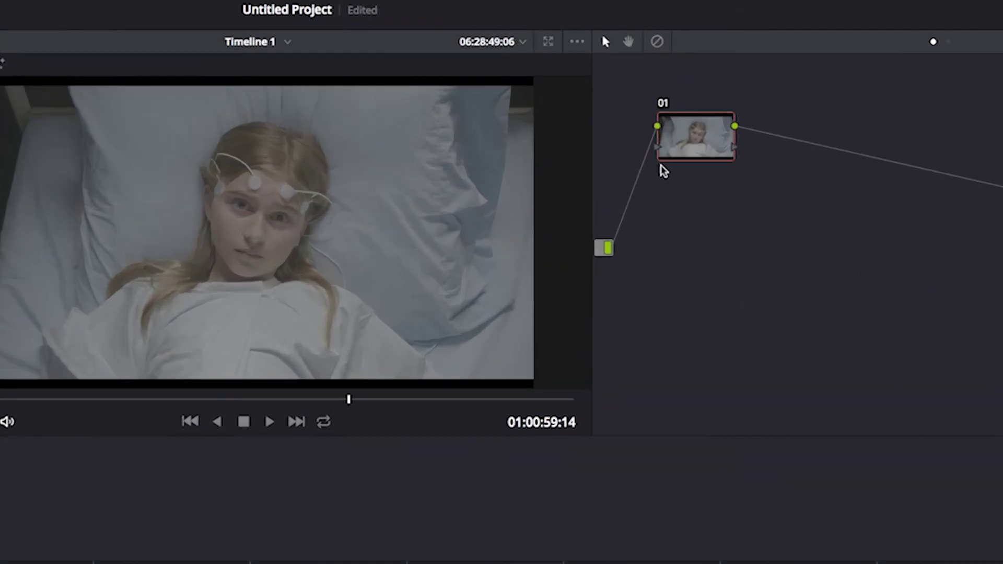
drag(689, 104, 741, 141)
drag(769, 237, 702, 149)
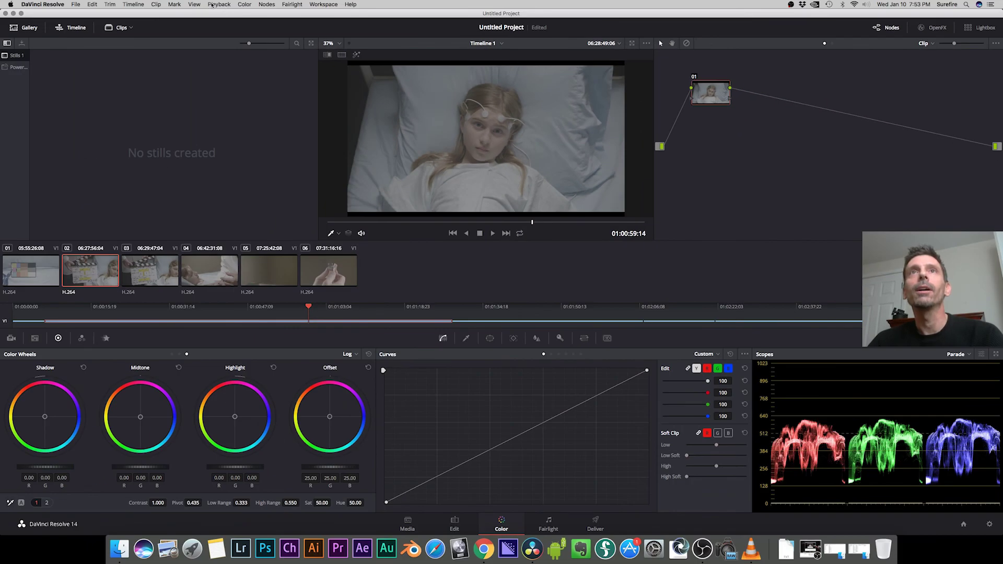
click(266, 4)
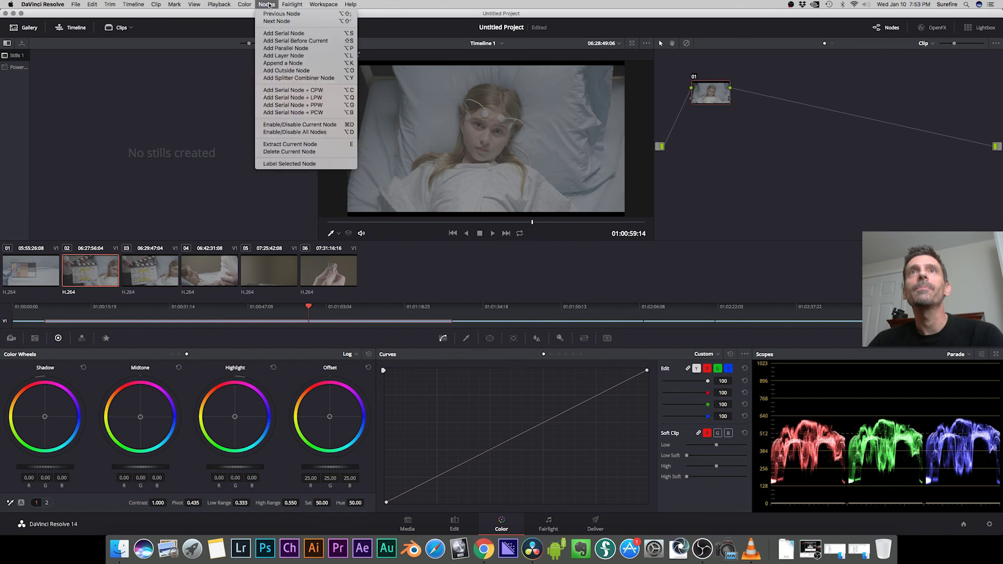
click(277, 34)
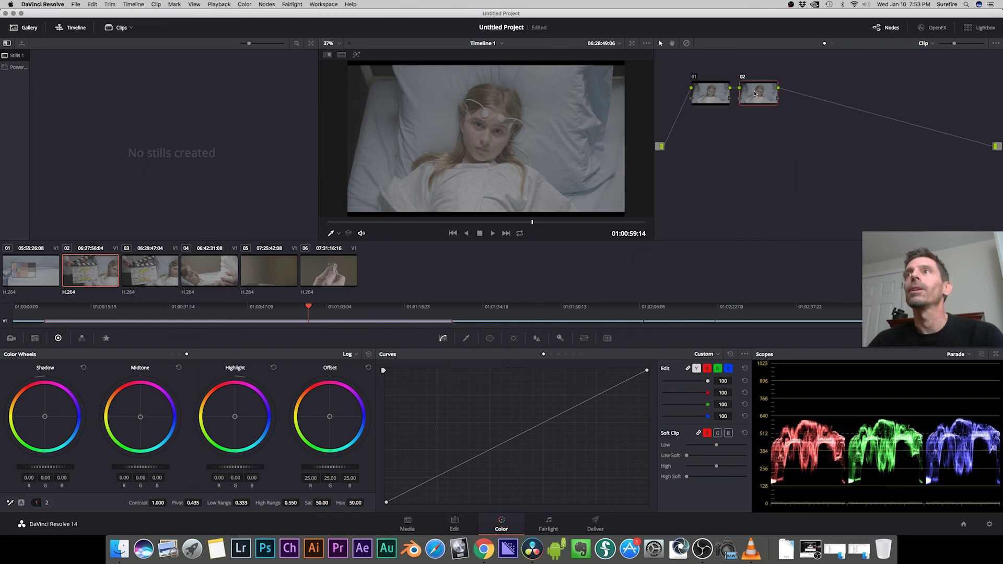
click(703, 96)
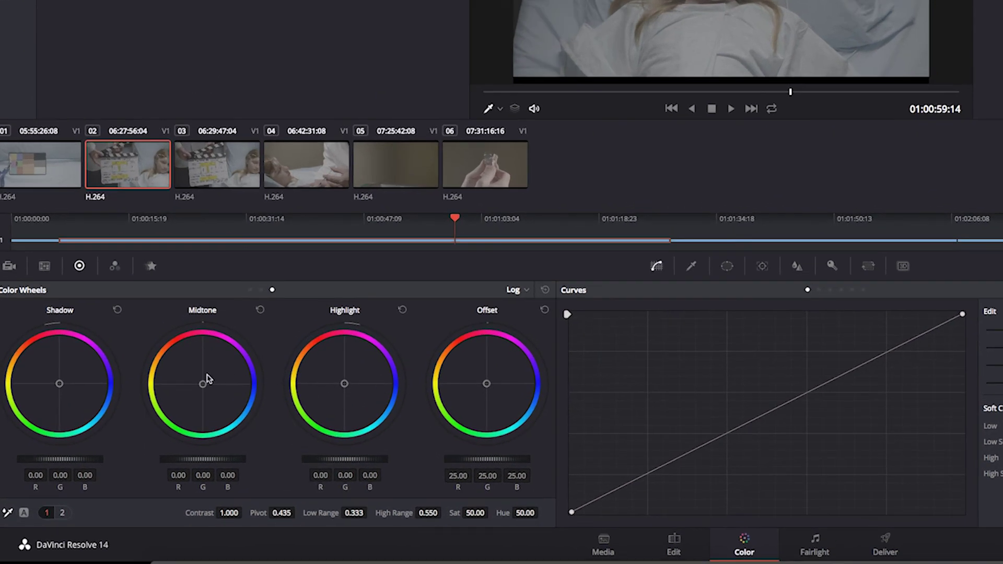
In the Primaries Wheels, nudge Lift and push node 01's Gain toward red for a warm look
click(251, 290)
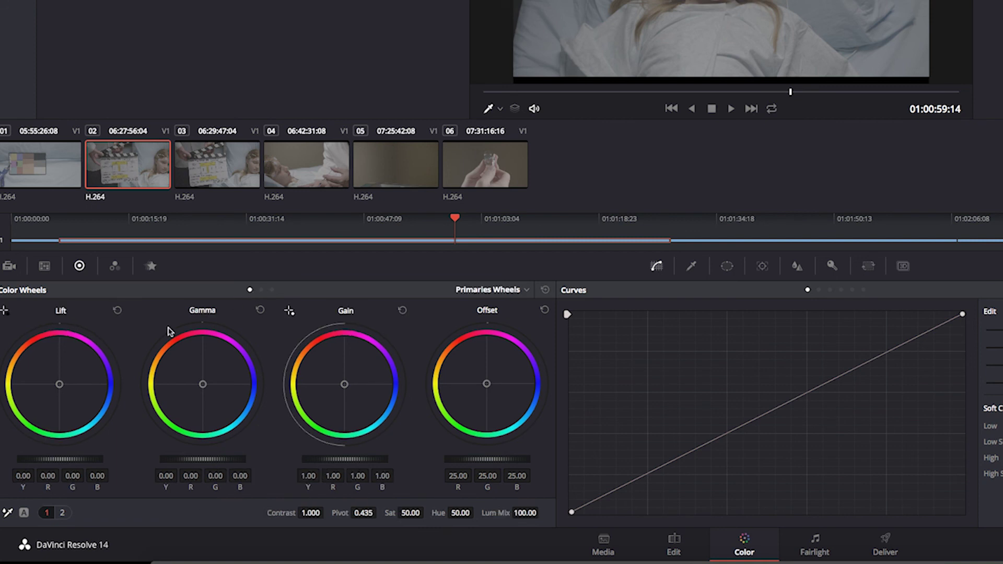
drag(61, 389, 55, 426)
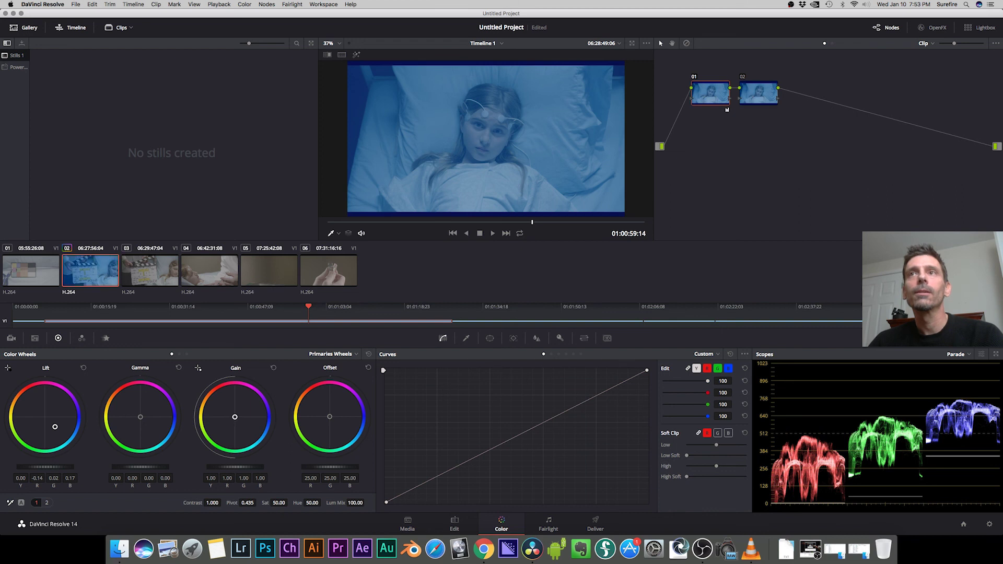
drag(234, 416, 228, 408)
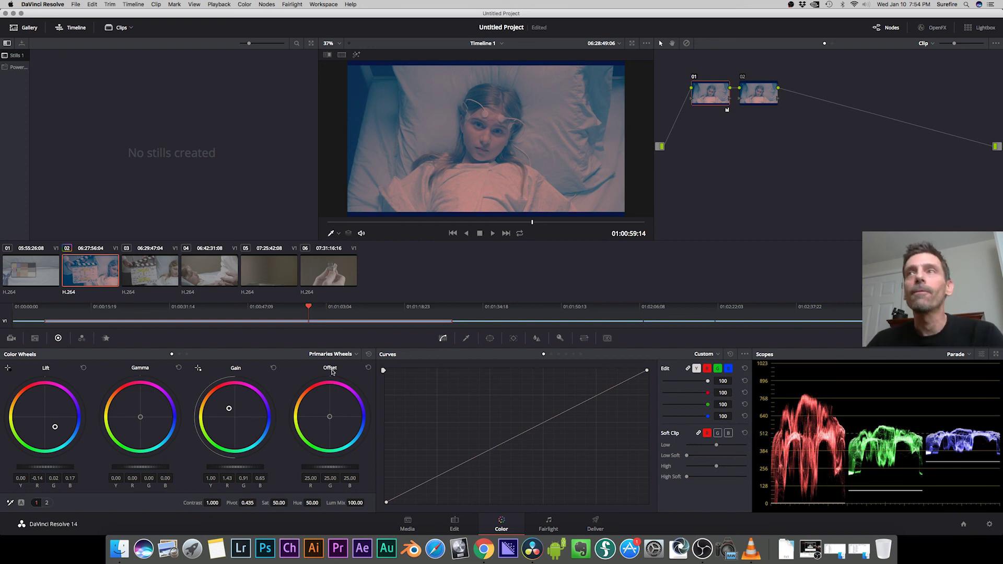
drag(710, 95, 691, 95)
Darken node 02 with a lowered curve, then toggle the grade off and on to compare
click(763, 102)
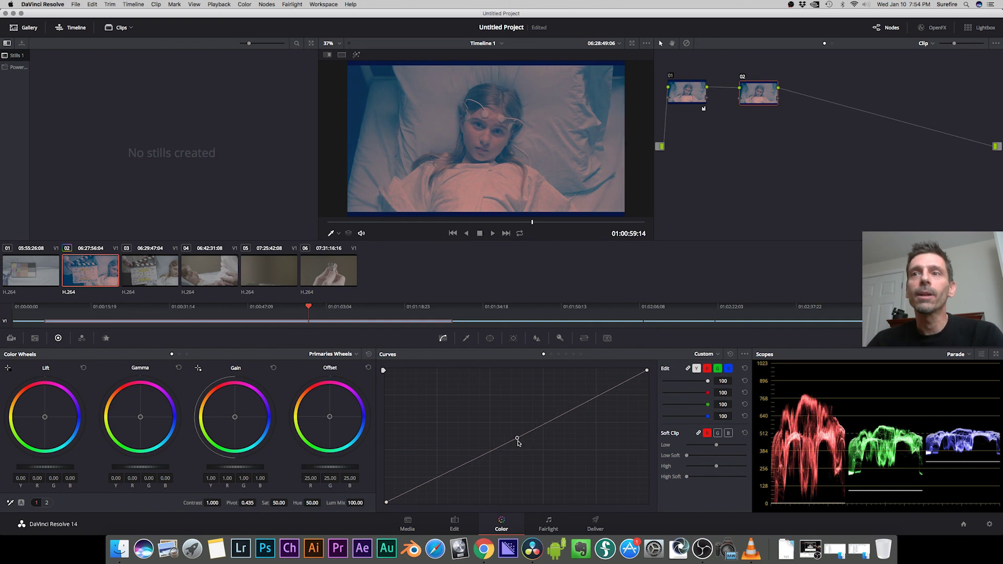
mouse_move(518, 440)
mouse_down()
mouse_move(540, 467)
mouse_move(523, 435)
mouse_up()
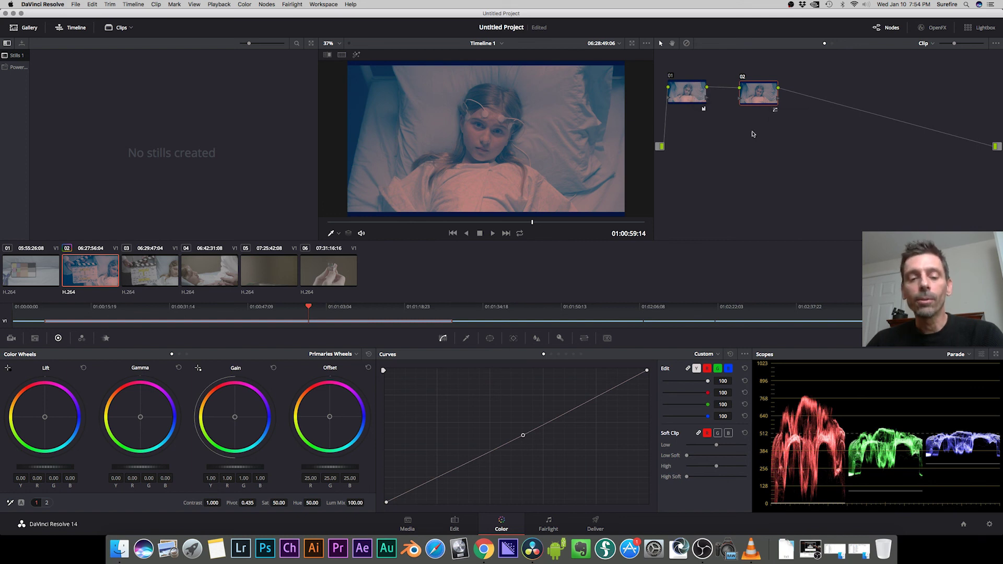
key(alt+d)
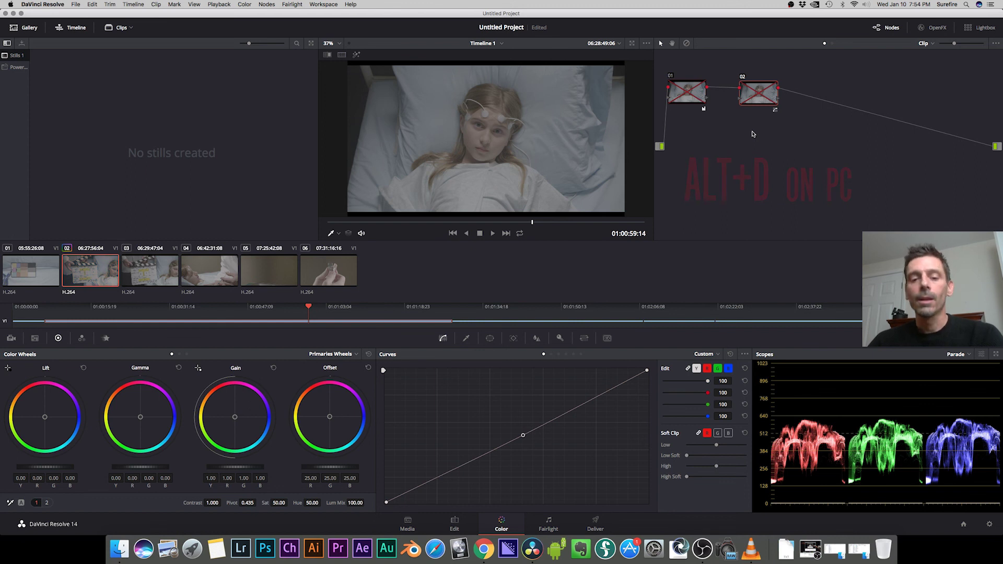
key(alt+d)
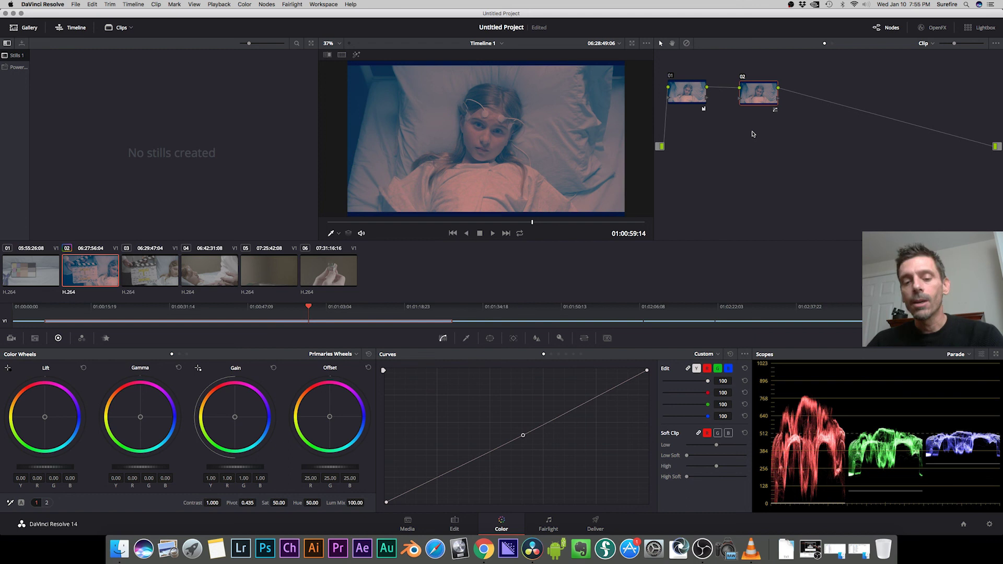
click(687, 94)
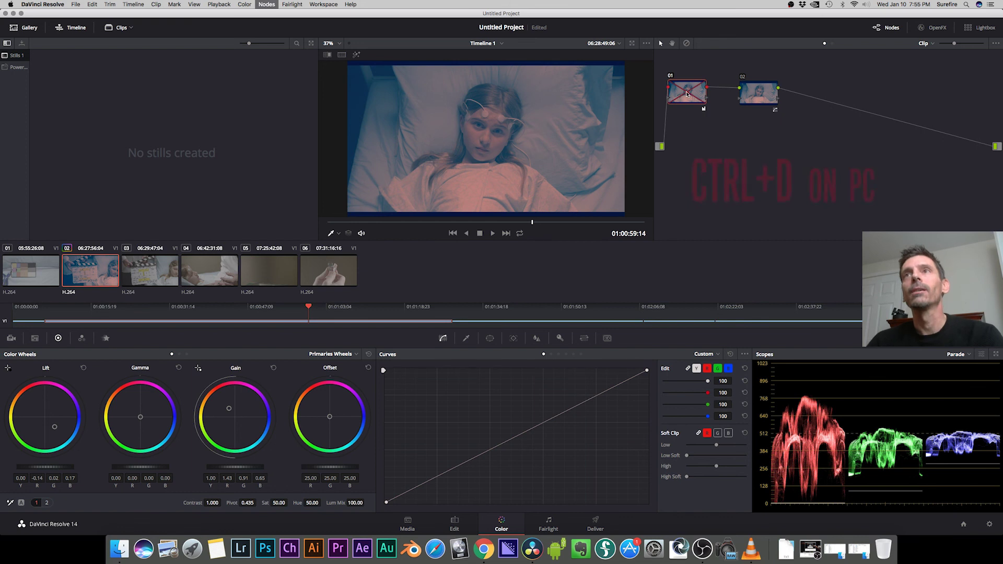
key(super+d)
key(super+d)
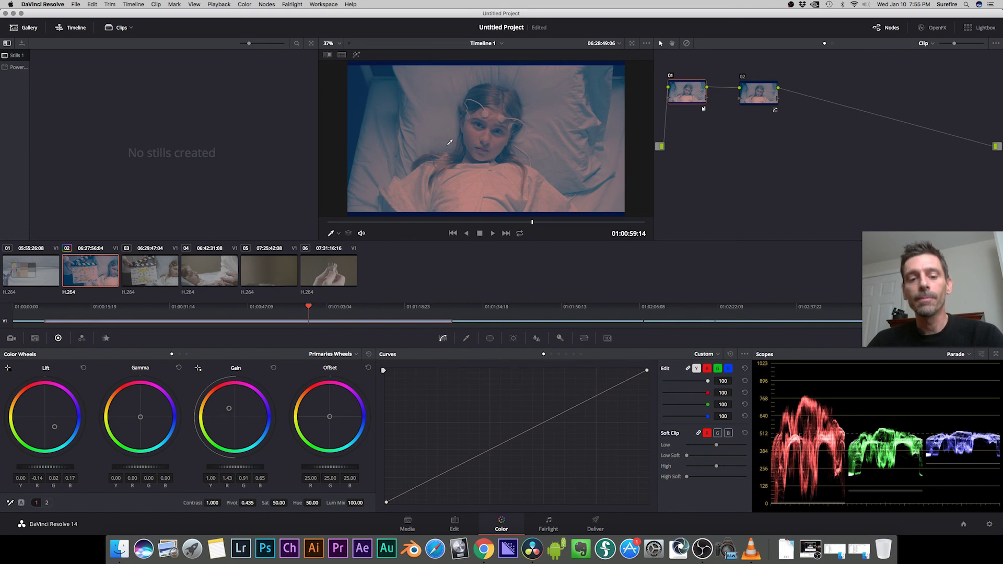
key(super+f)
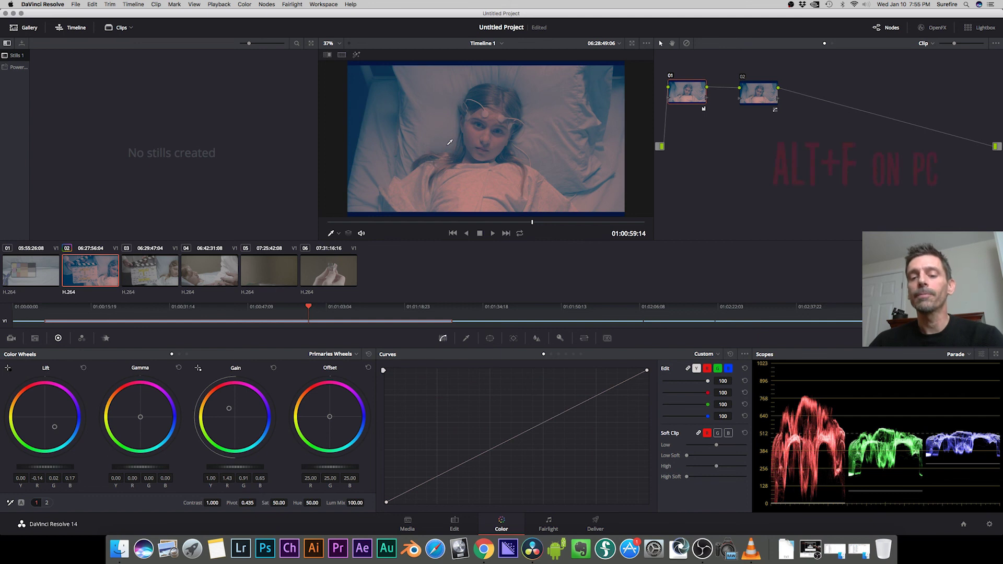
key(alt+f)
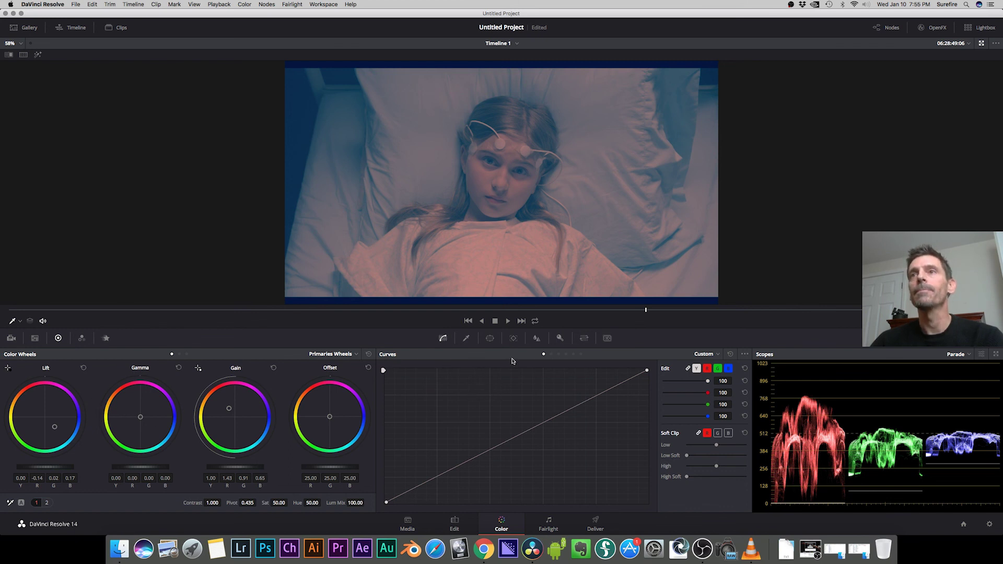
key(alt+f)
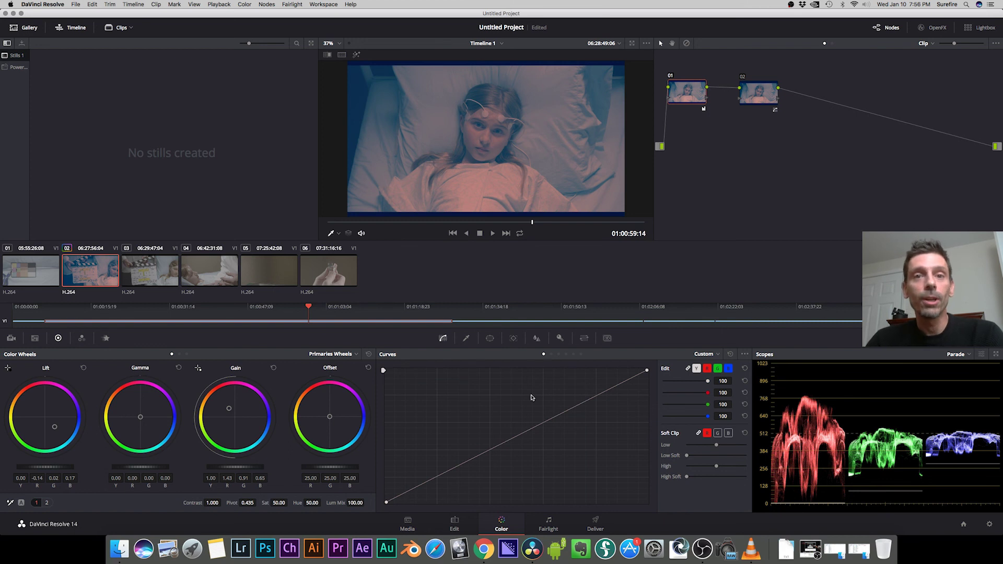
With node 02 selected, view the Waveform, Vectorscope and Histogram scopes, then return to RGB Parade
click(759, 95)
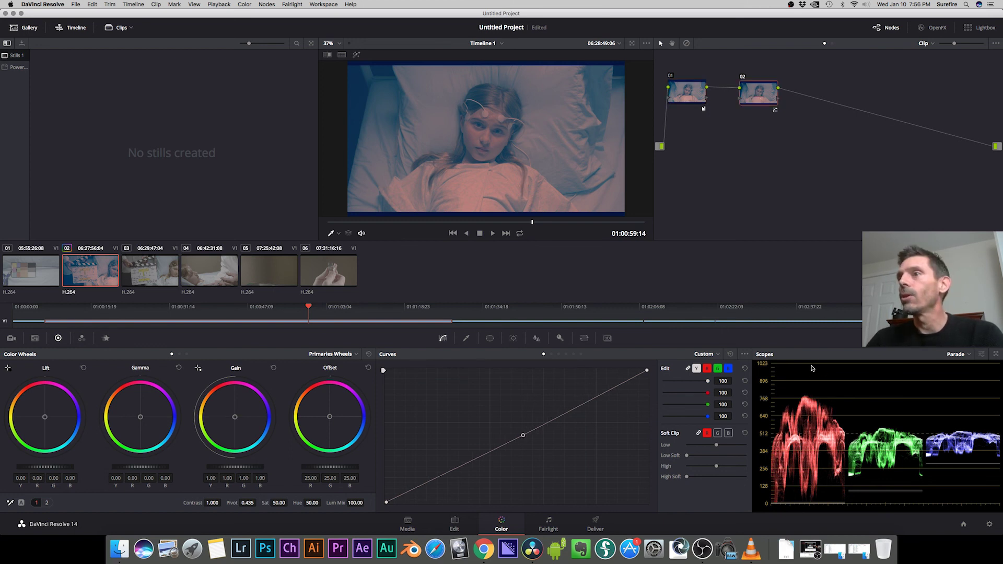
click(966, 355)
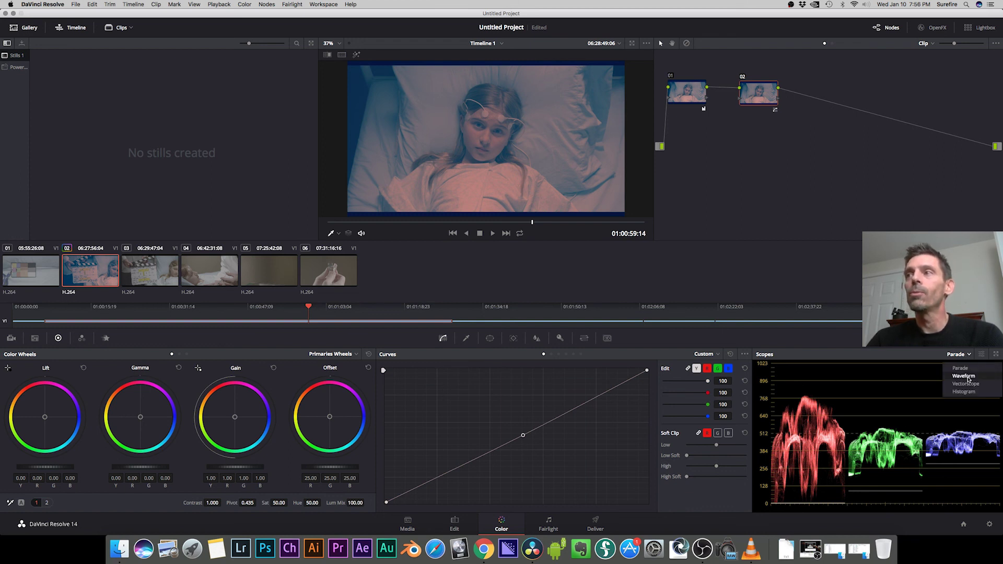
click(969, 377)
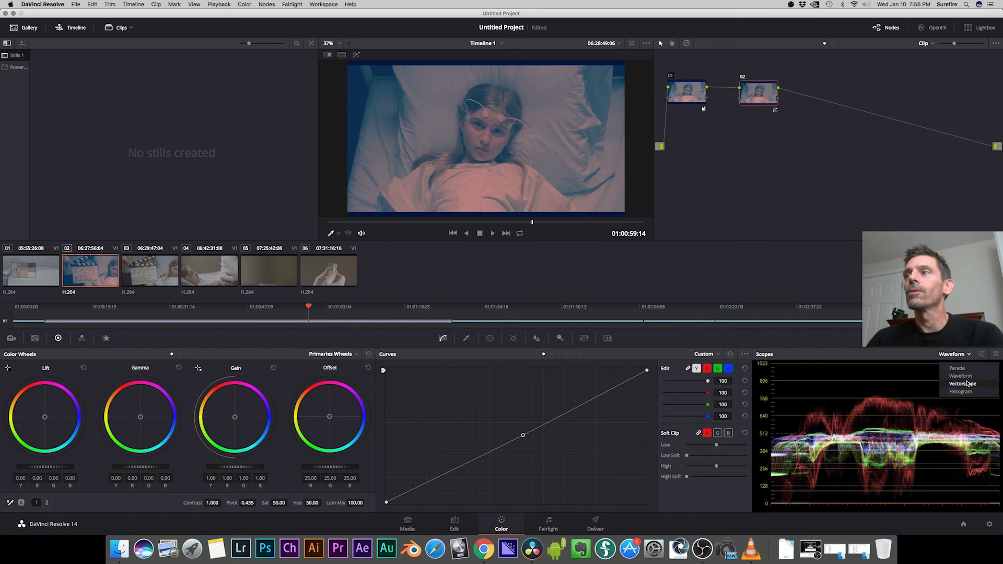
click(968, 385)
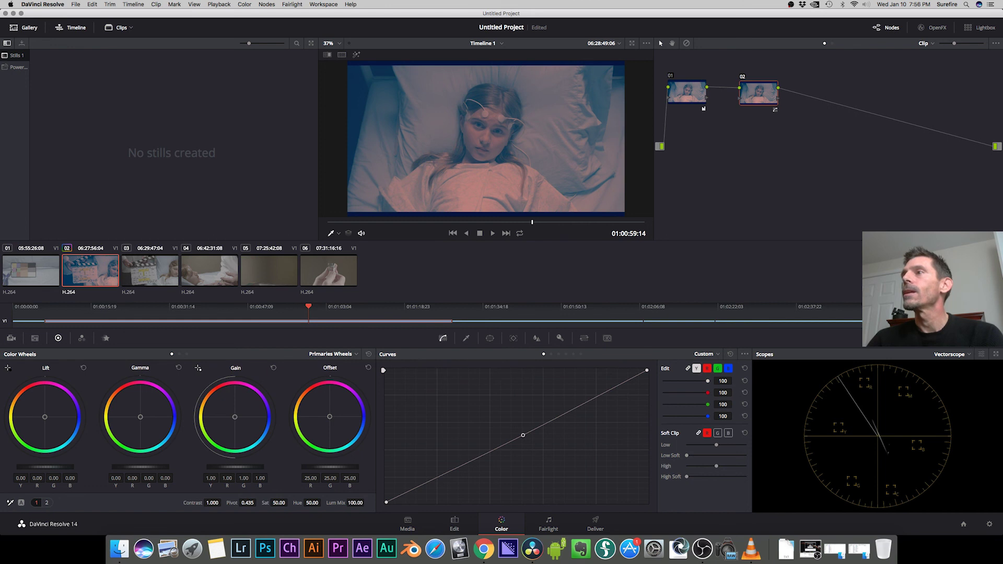
click(974, 358)
click(961, 392)
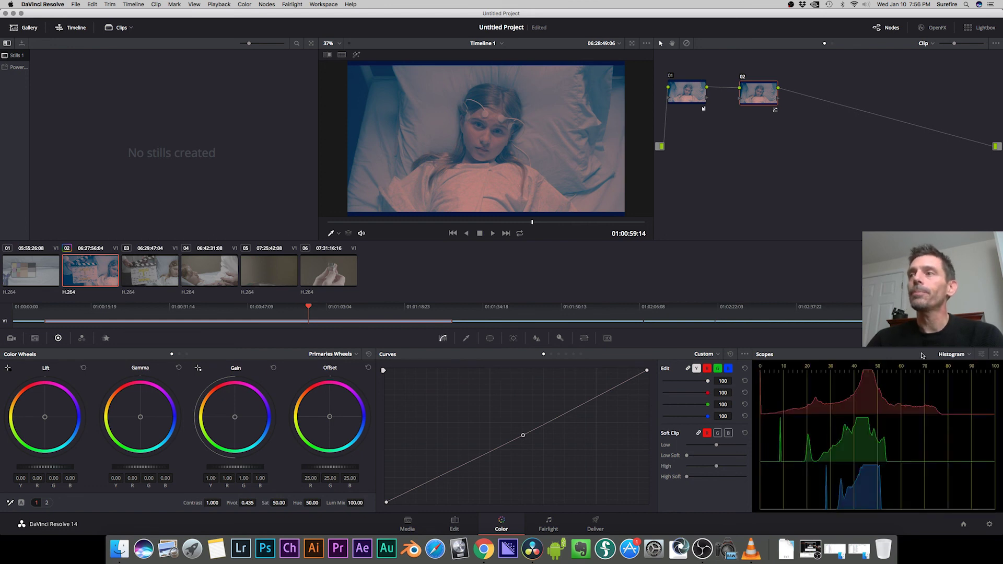
click(953, 355)
click(959, 371)
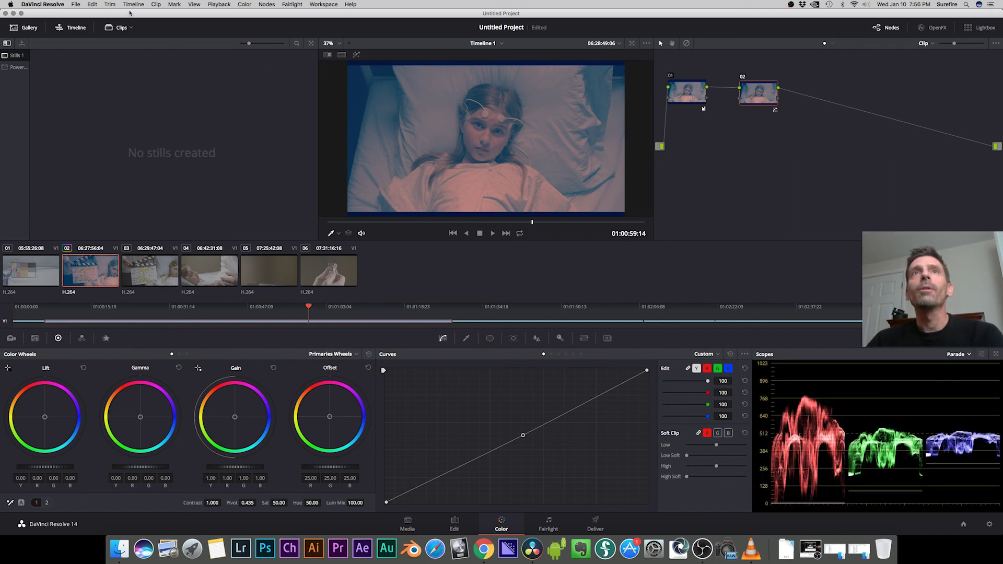
click(194, 4)
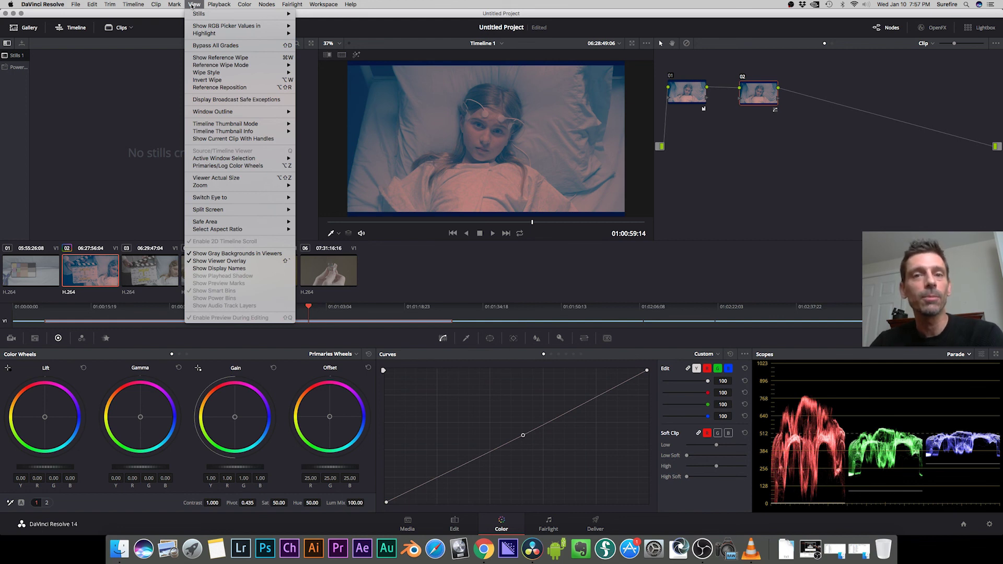
Grab a gallery still of the current graded frame and start exporting it
mouse_move(195, 14)
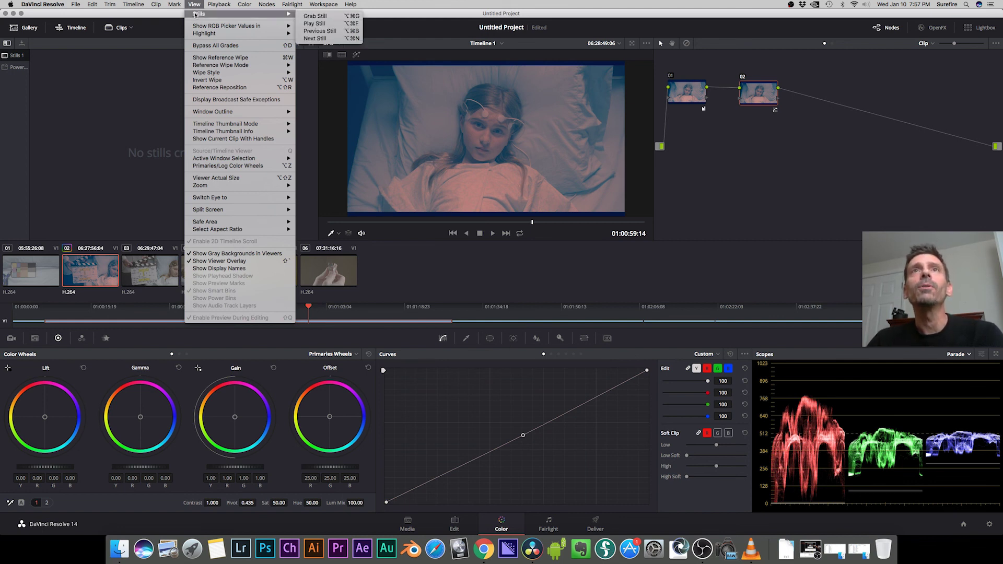
click(315, 17)
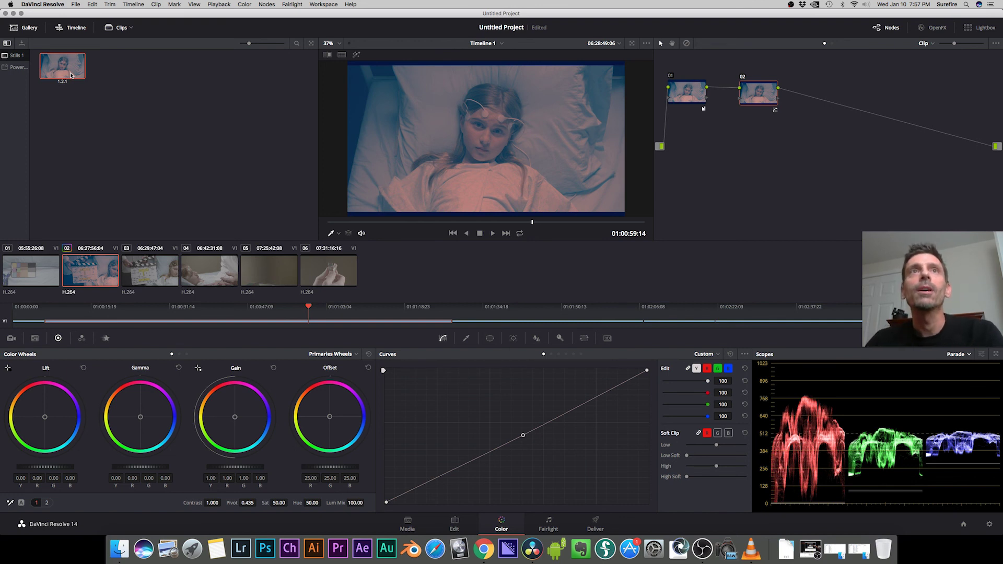
right_click(73, 70)
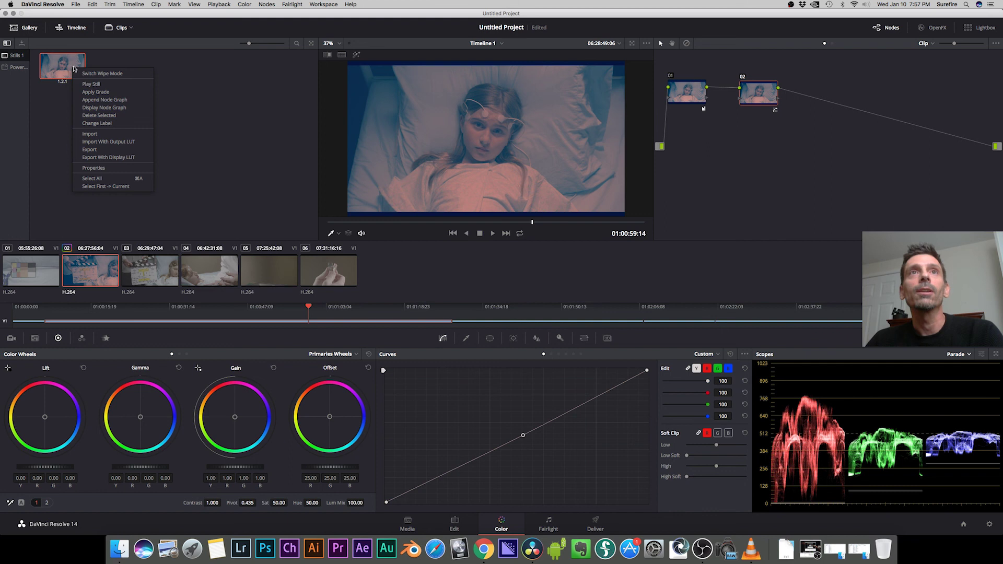
click(101, 151)
Export the still to the Desktop as JPEG 'test1', then reveal the desktop
click(498, 317)
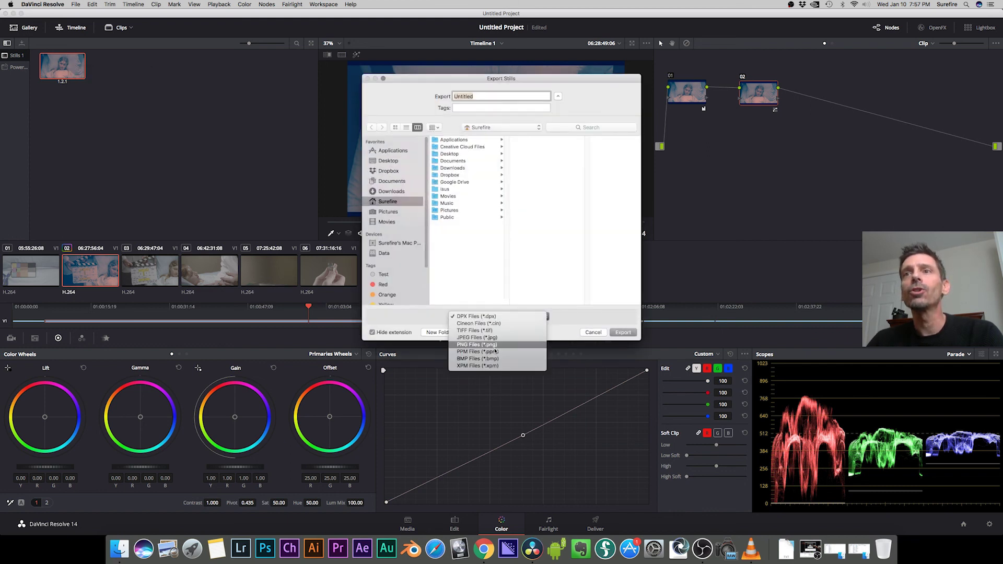
click(477, 338)
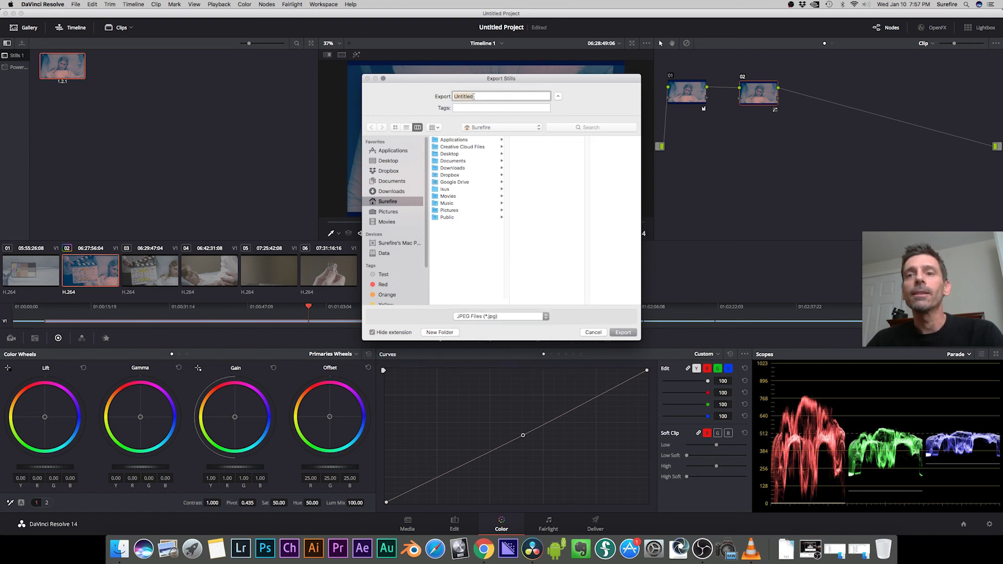
text(test1)
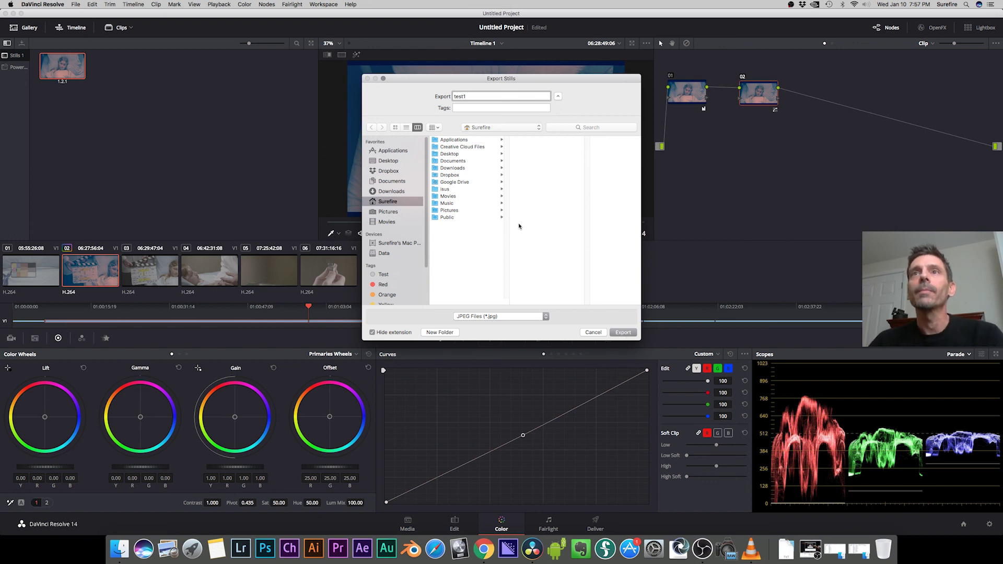
click(385, 162)
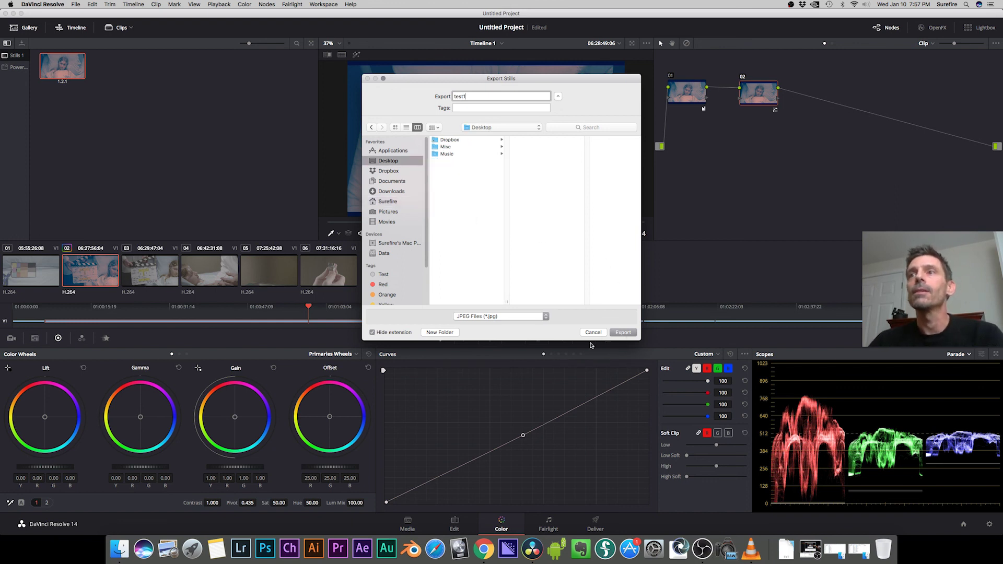
click(625, 334)
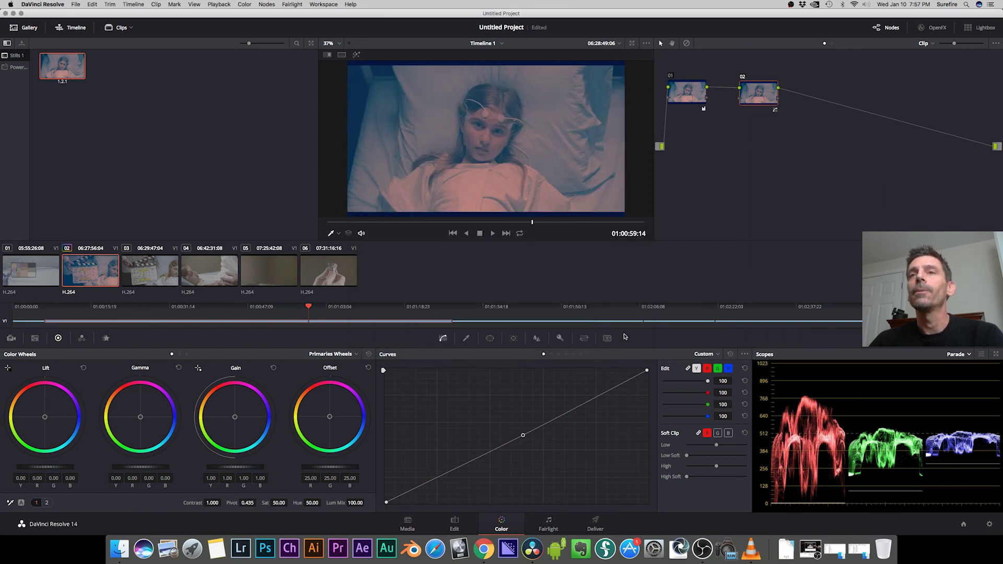
key(F11)
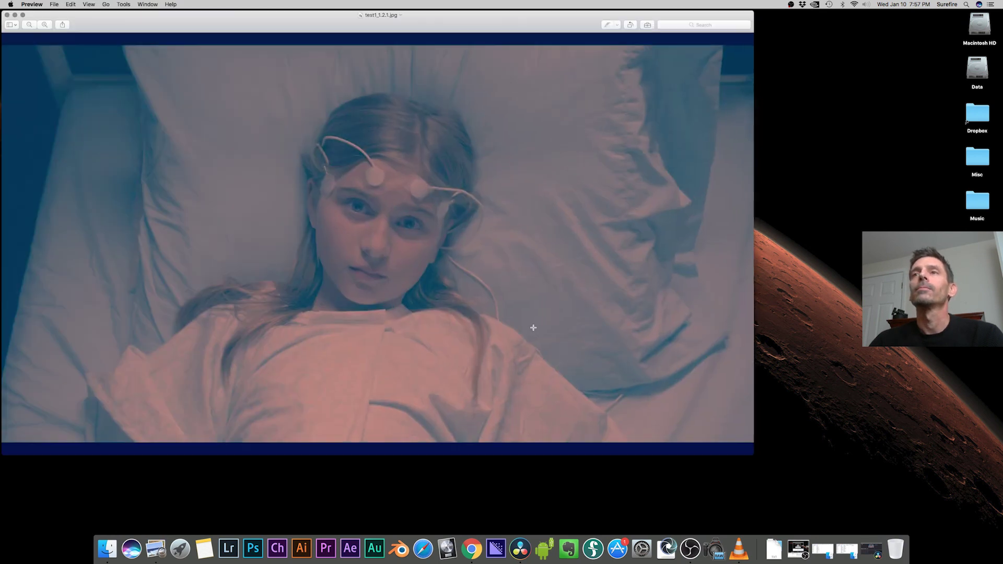
Inspect test1_1.2.1.jpg in Preview, then close it and return to Resolve's Color page
drag(297, 32, 390, 45)
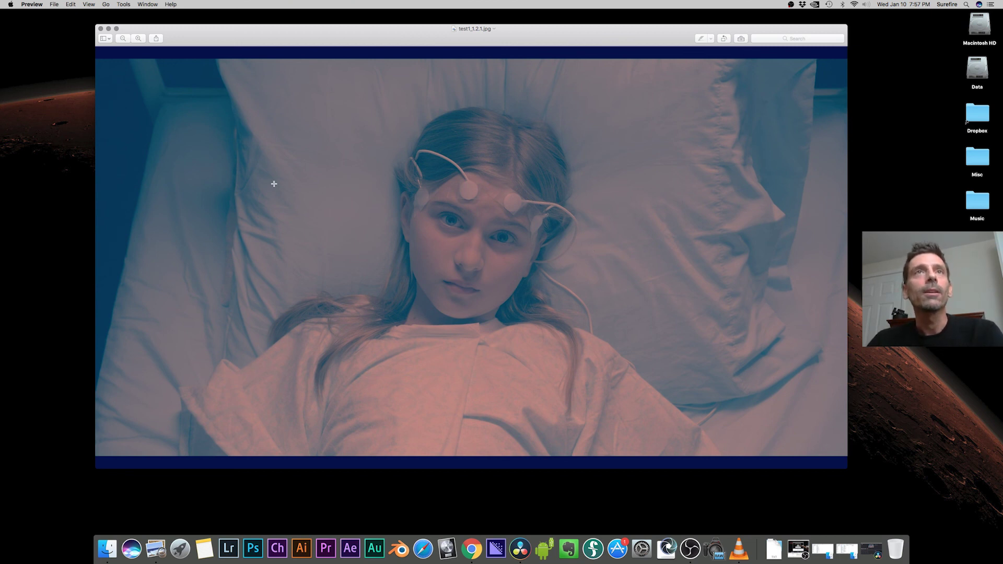
click(101, 30)
click(872, 549)
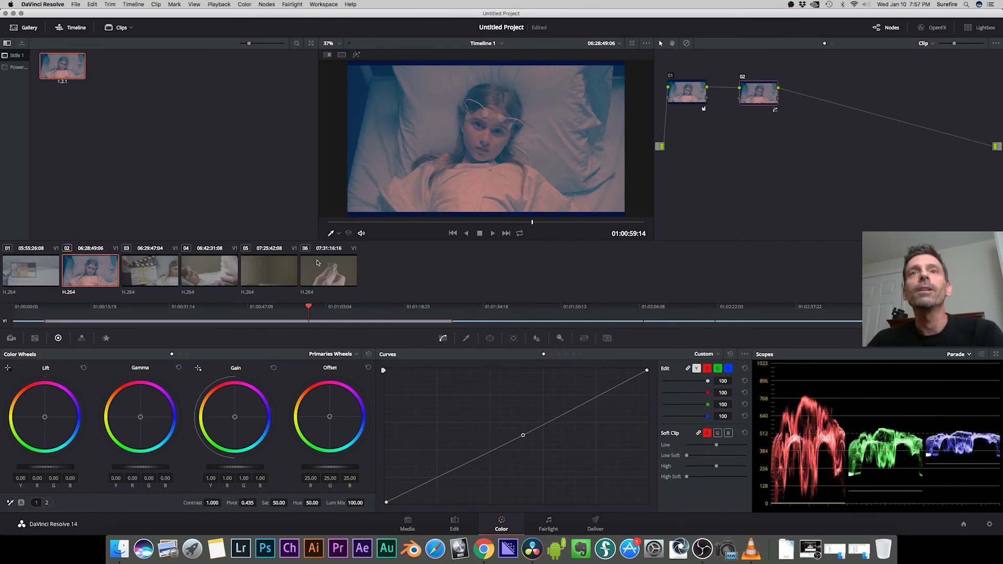
Apply the saved still's pink-and-teal grade to clapperboard clip 03, giving serial nodes 01 and 02
click(168, 271)
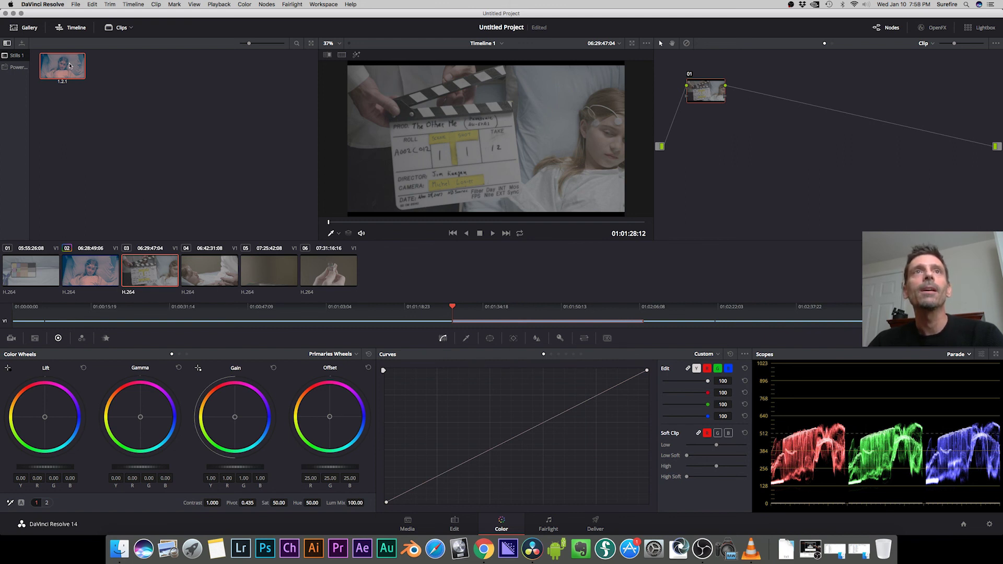
drag(69, 65, 708, 93)
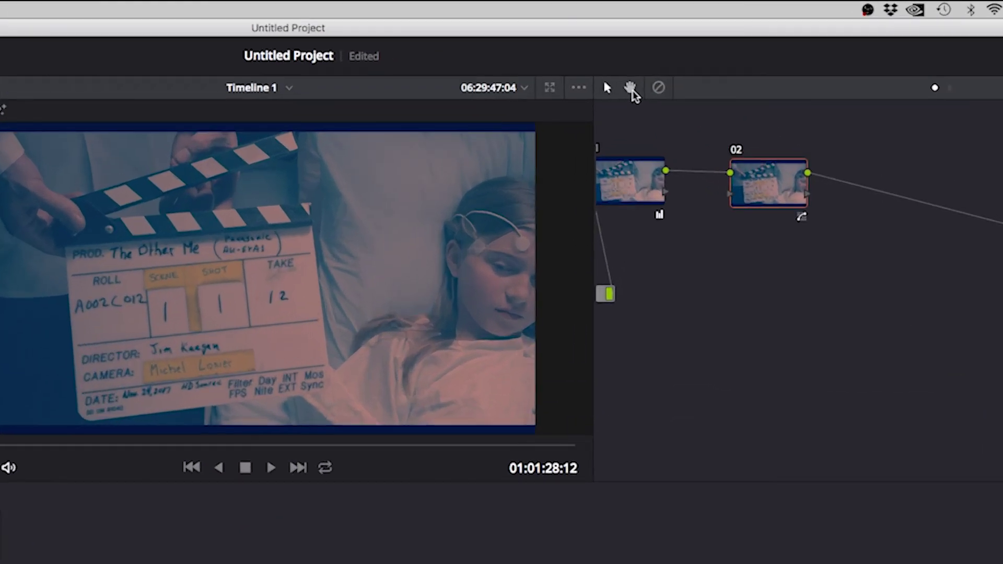
click(638, 79)
drag(640, 133, 724, 180)
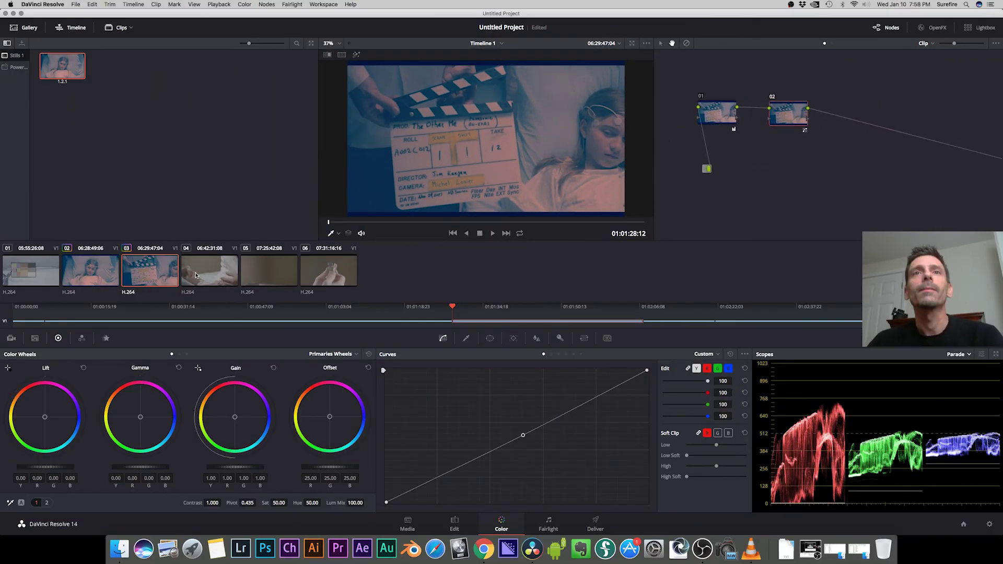
click(196, 276)
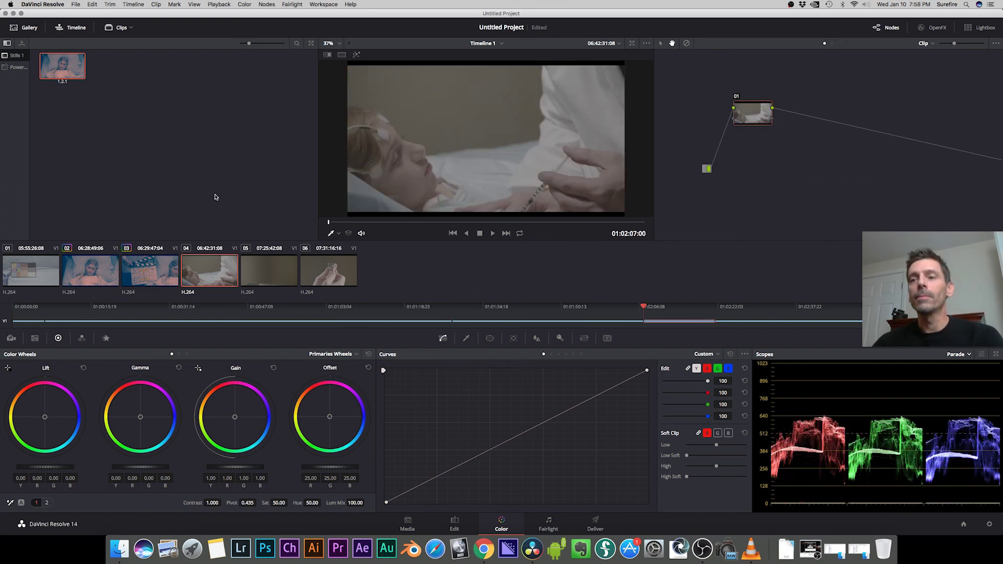
click(150, 267)
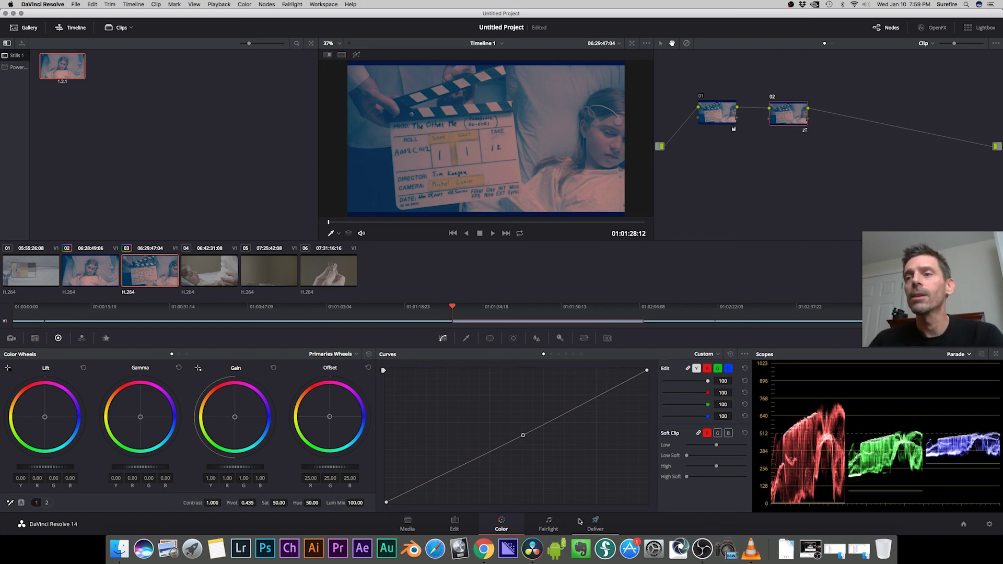
On the Deliver page, mark the render range from 01:00:06:12 to 01:02:07:00
click(594, 521)
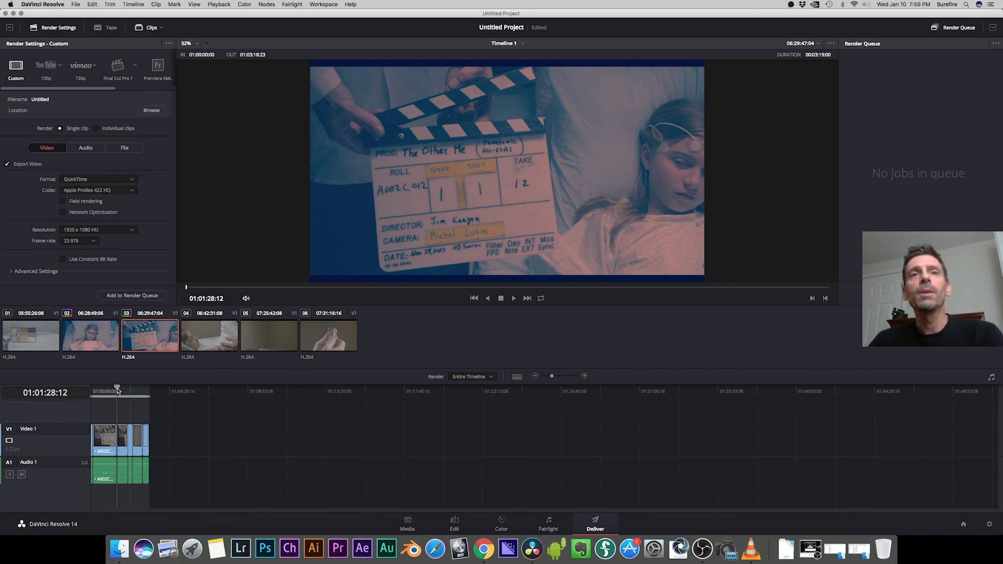
mouse_move(118, 391)
mouse_down()
mouse_move(153, 395)
mouse_move(106, 397)
mouse_up()
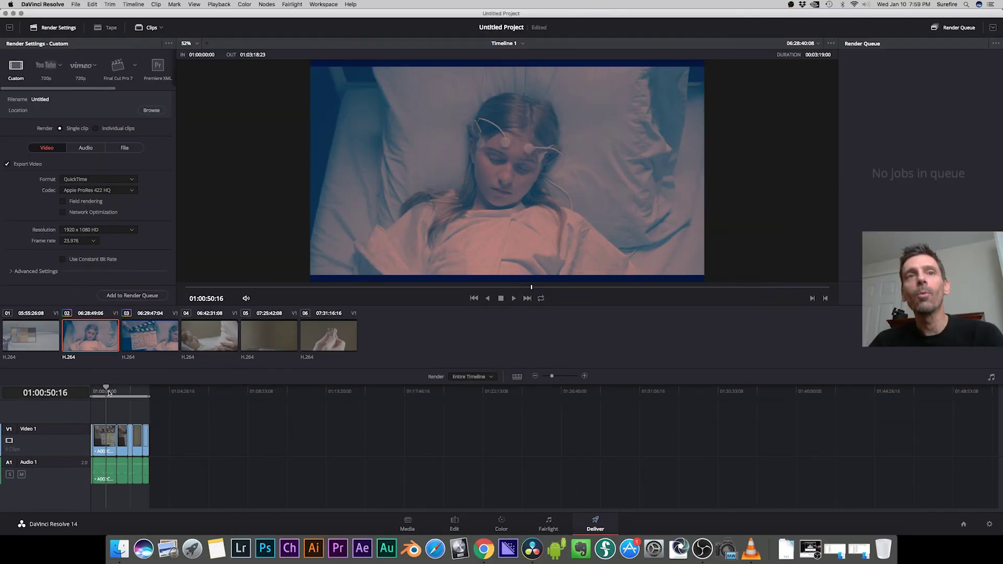
click(219, 278)
drag(116, 390, 97, 392)
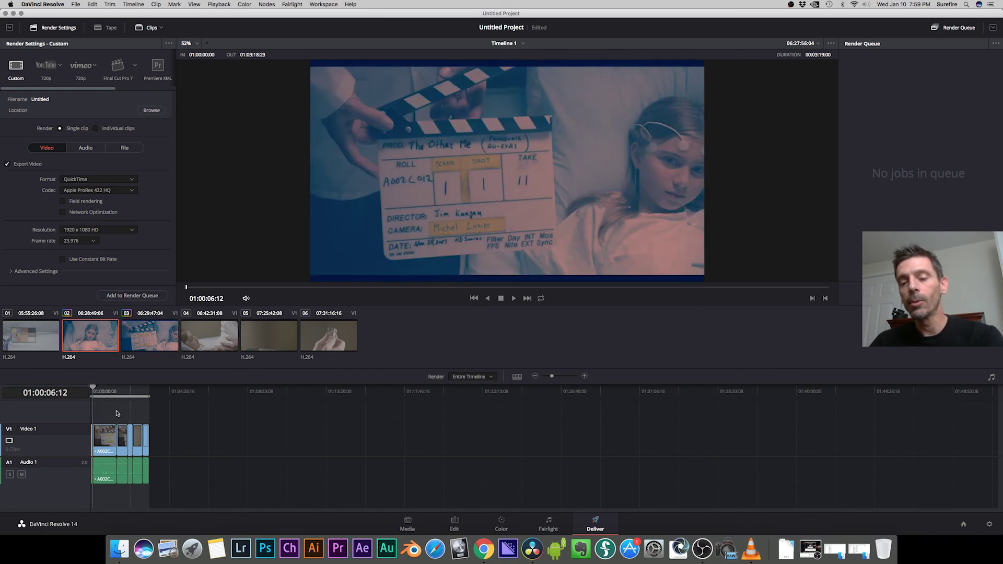
key(i)
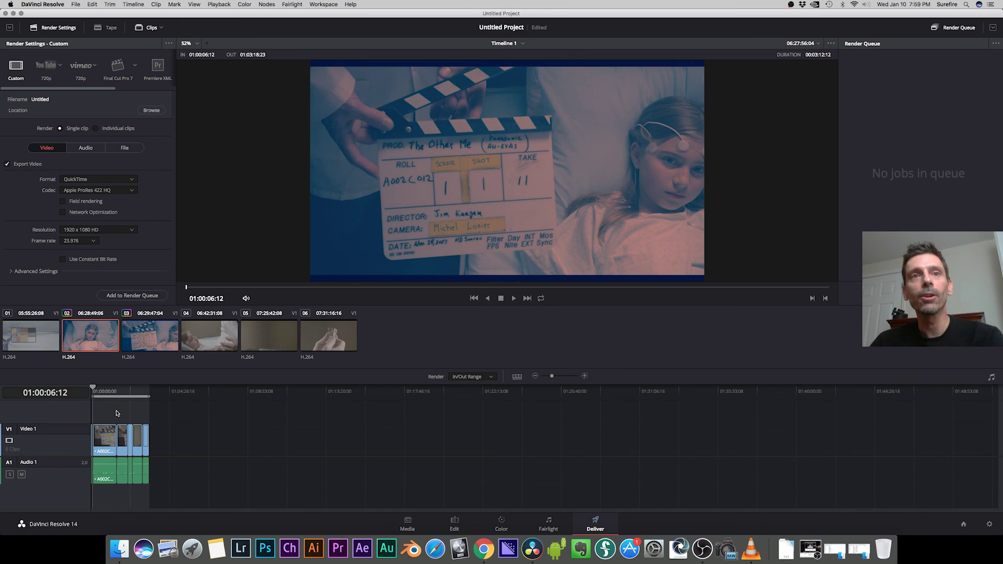
drag(112, 396, 129, 396)
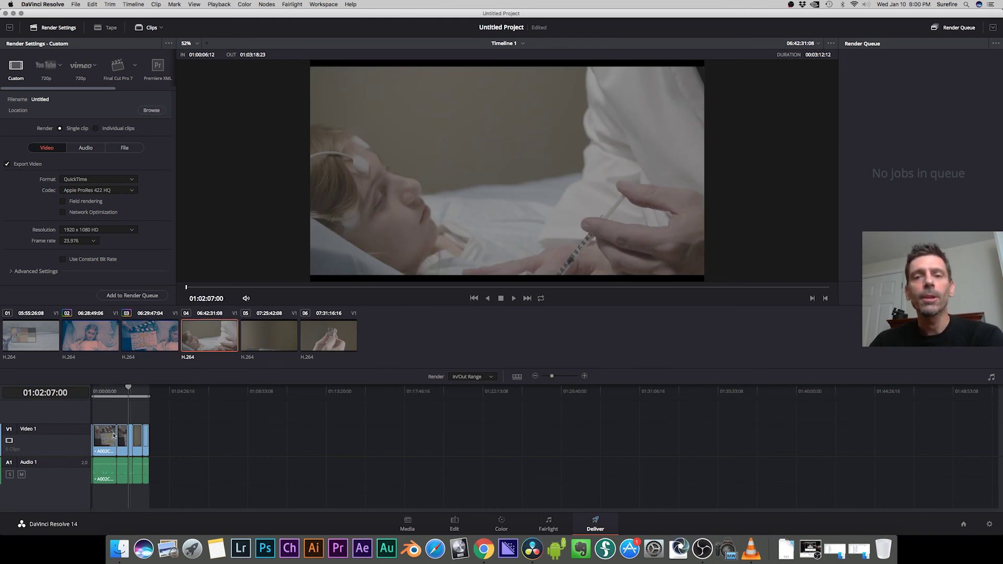
key(o)
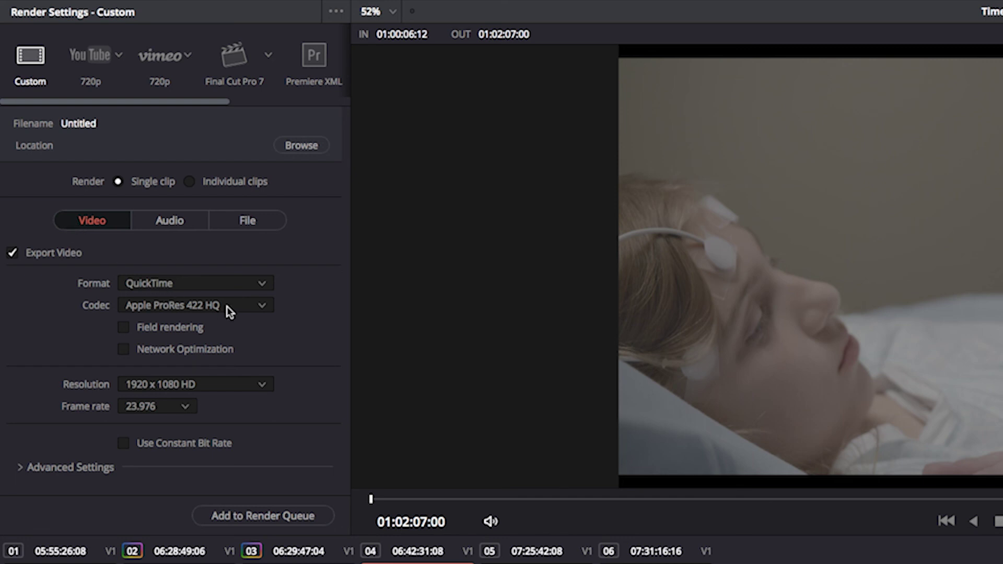
Keep QuickTime as the render output format
click(242, 305)
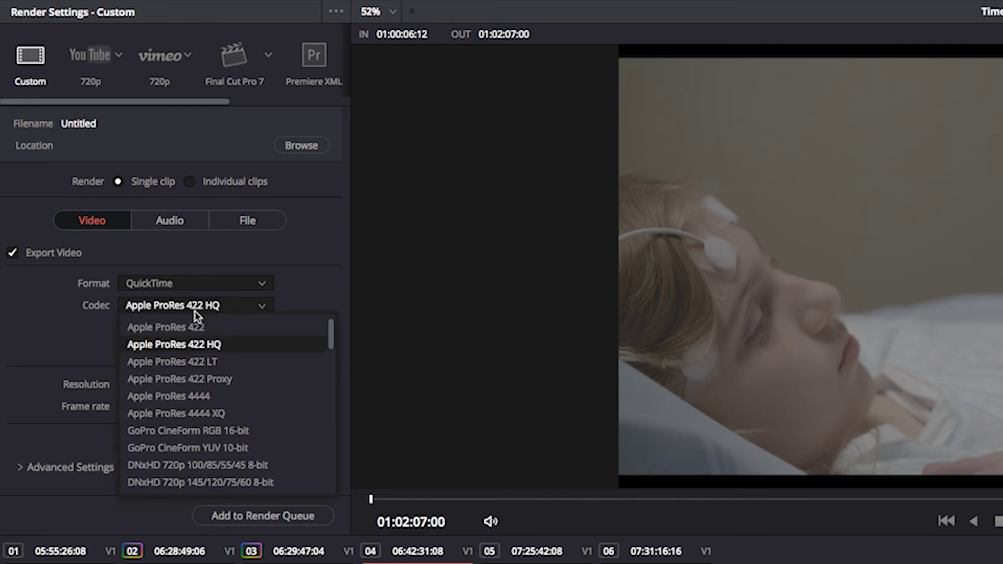
click(224, 286)
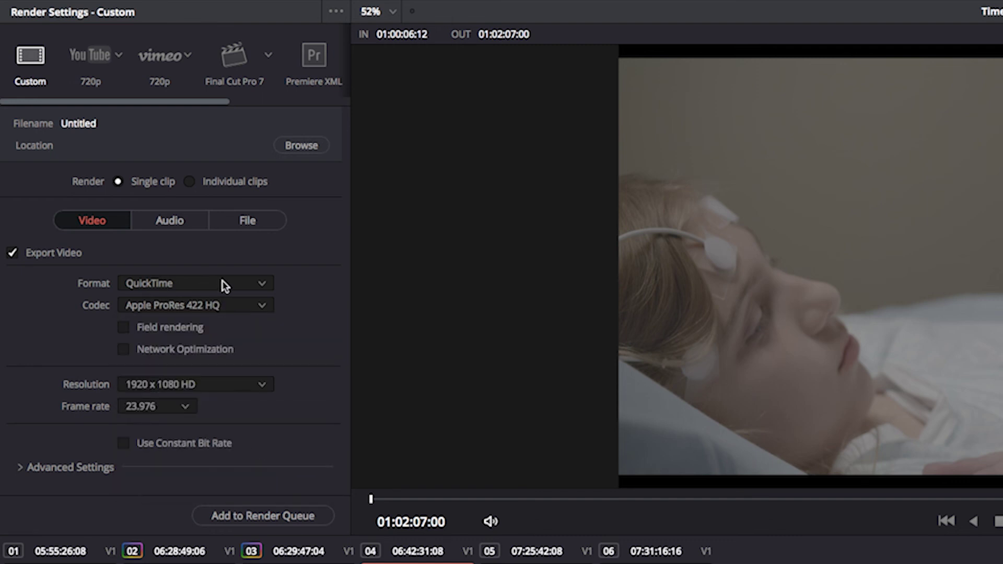
click(223, 286)
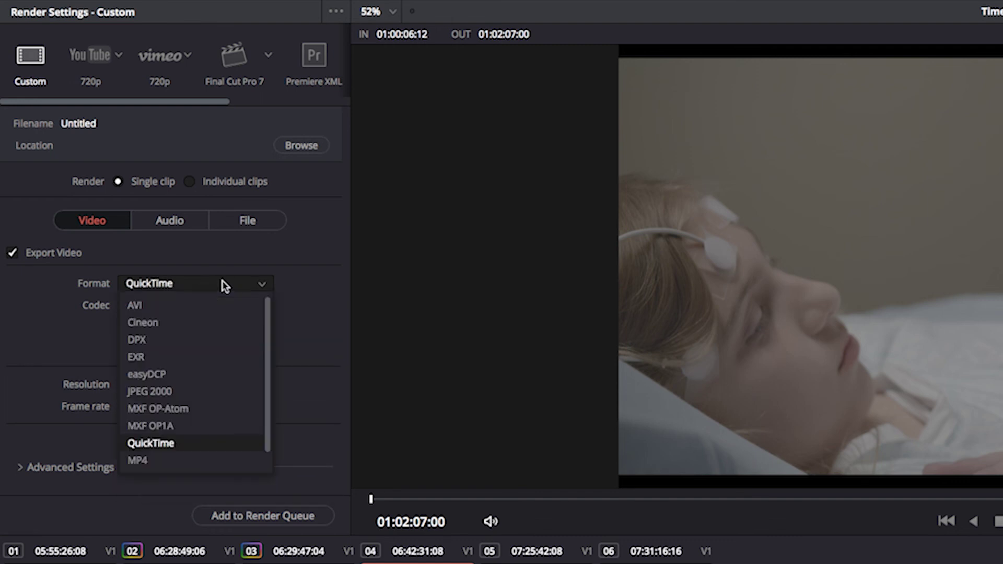
scroll(179, 458, down, 1)
click(170, 426)
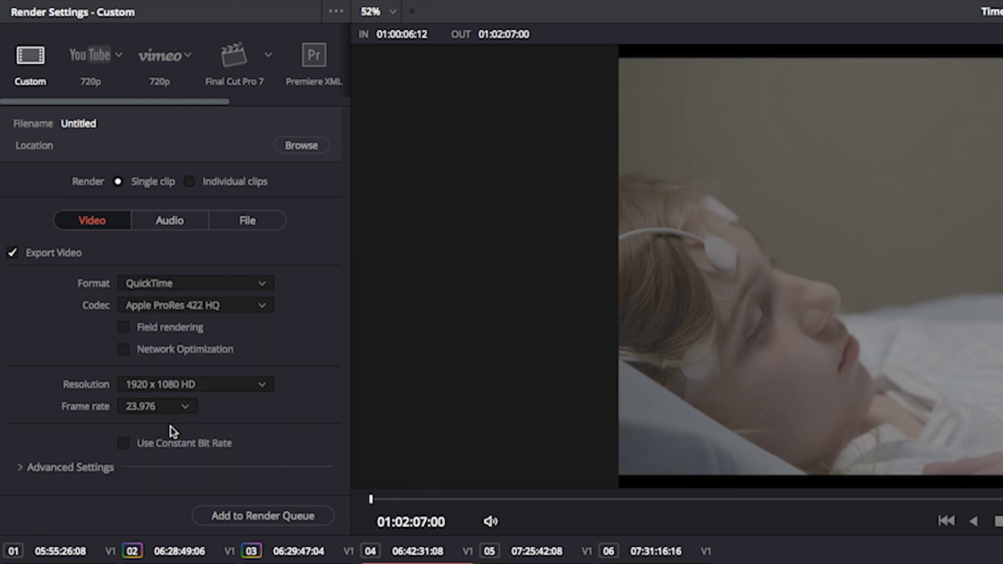
Set the video codec to Apple ProRes 422 HQ
click(207, 308)
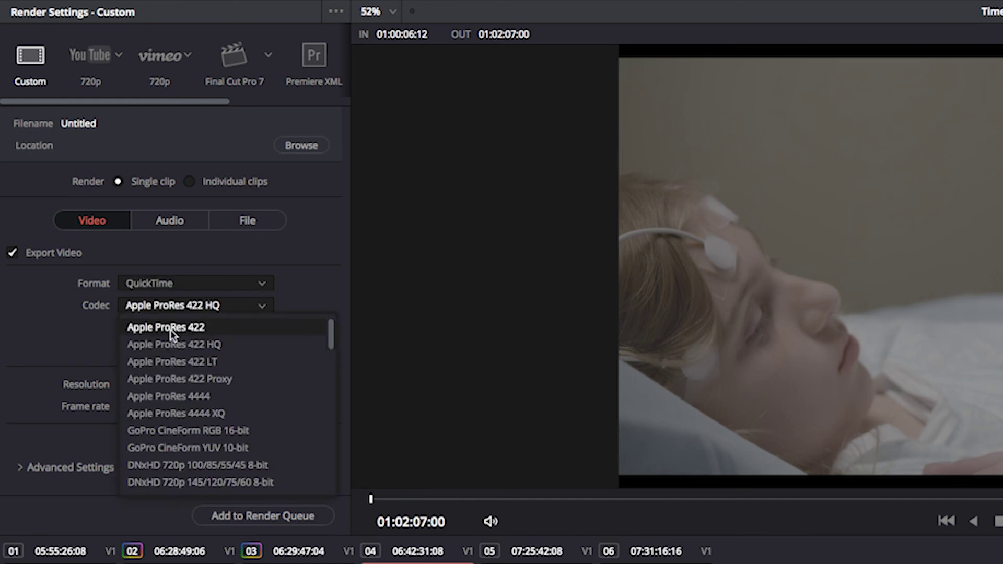
scroll(176, 456, down, 3)
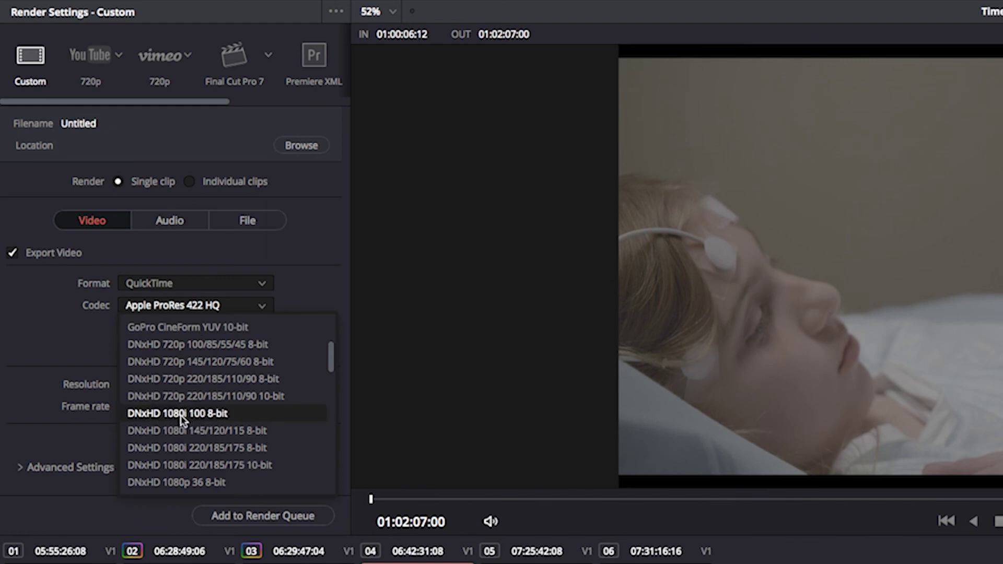
scroll(180, 418, up, 3)
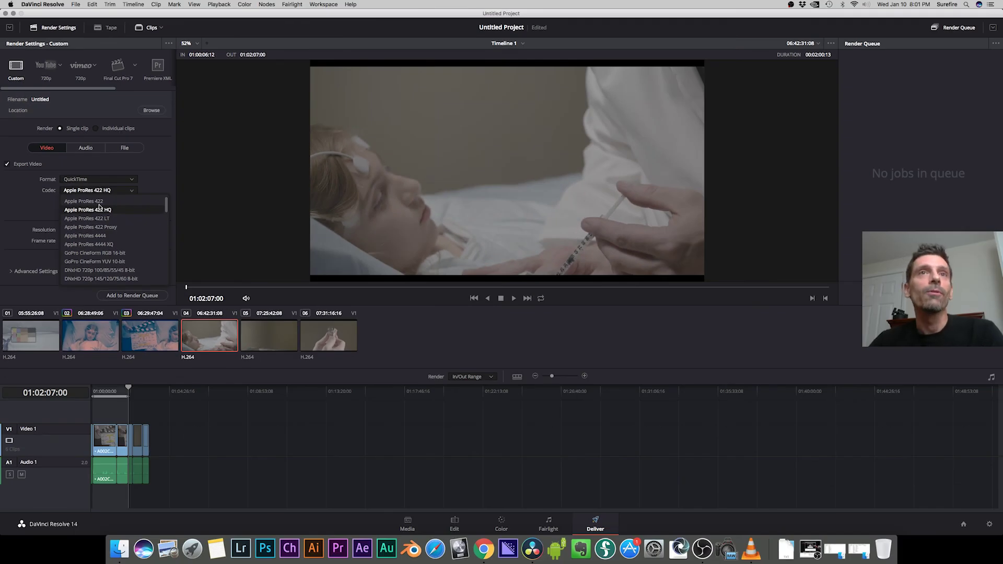
click(101, 203)
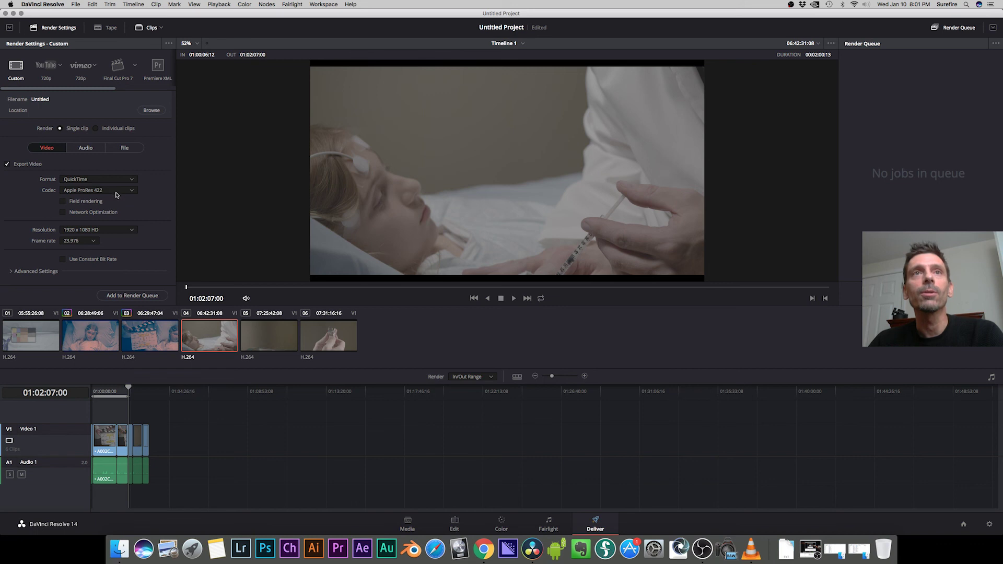
click(120, 191)
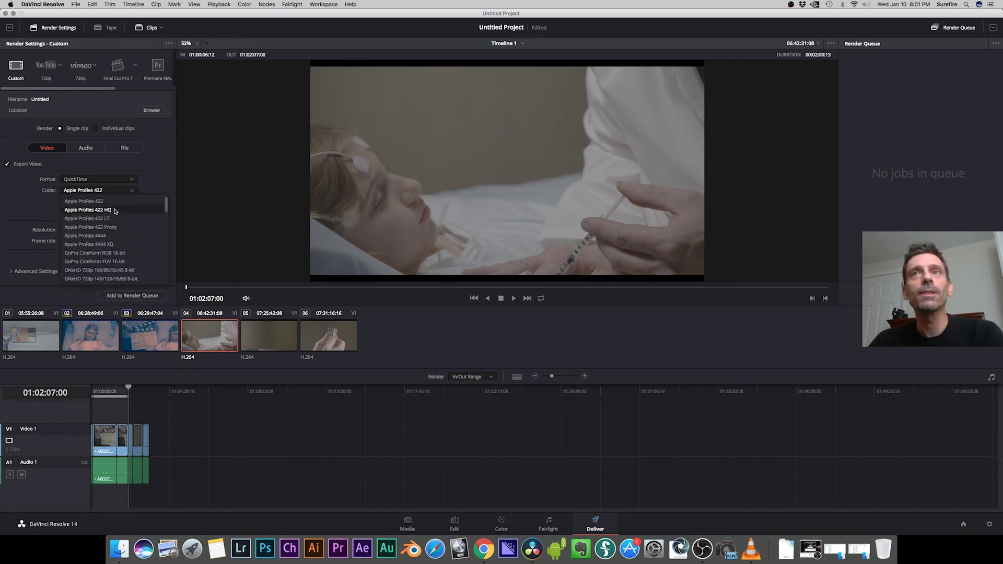
click(114, 210)
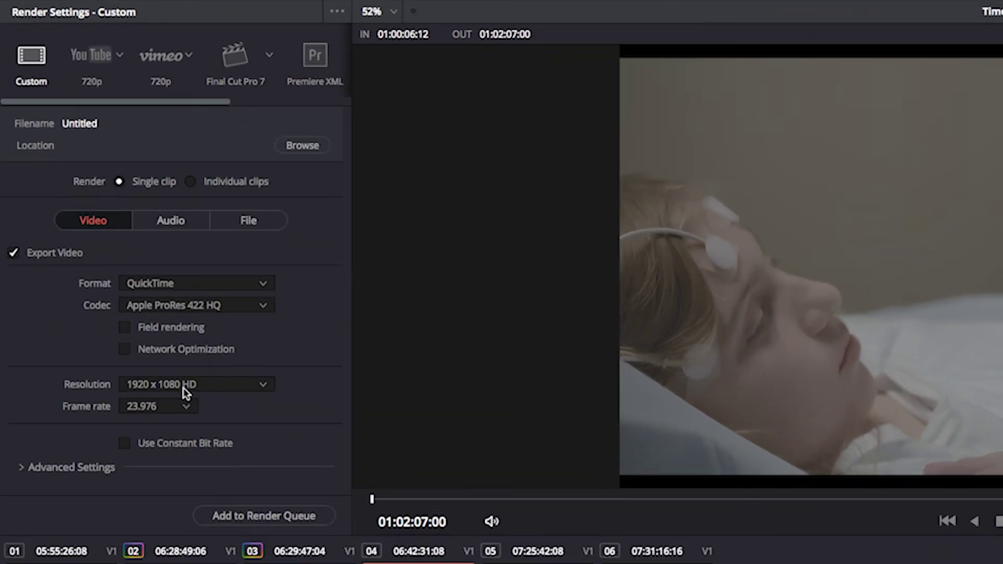
Set the render resolution to 3840 x 2160 Ultra HD and keep 23.976 fps
click(242, 391)
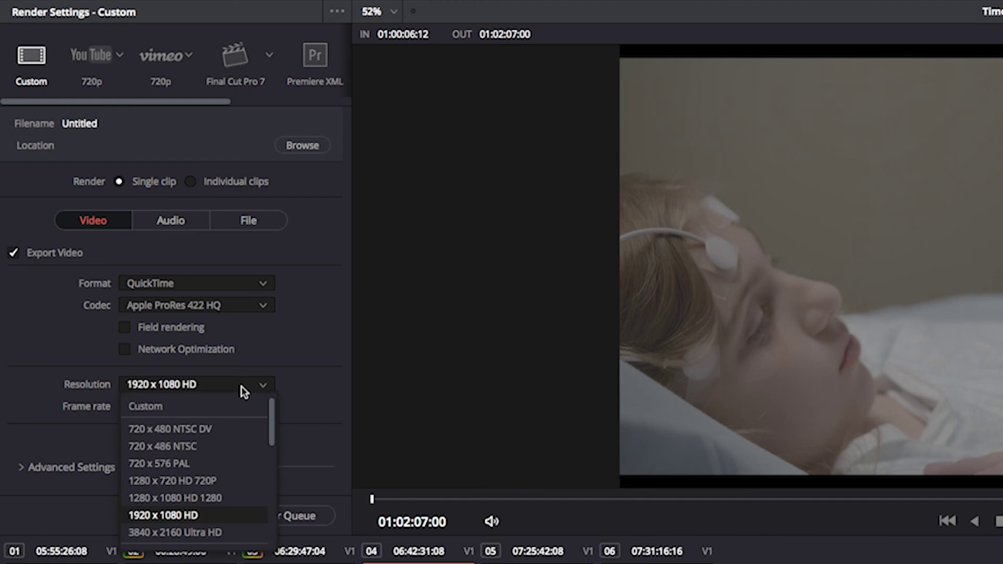
click(241, 389)
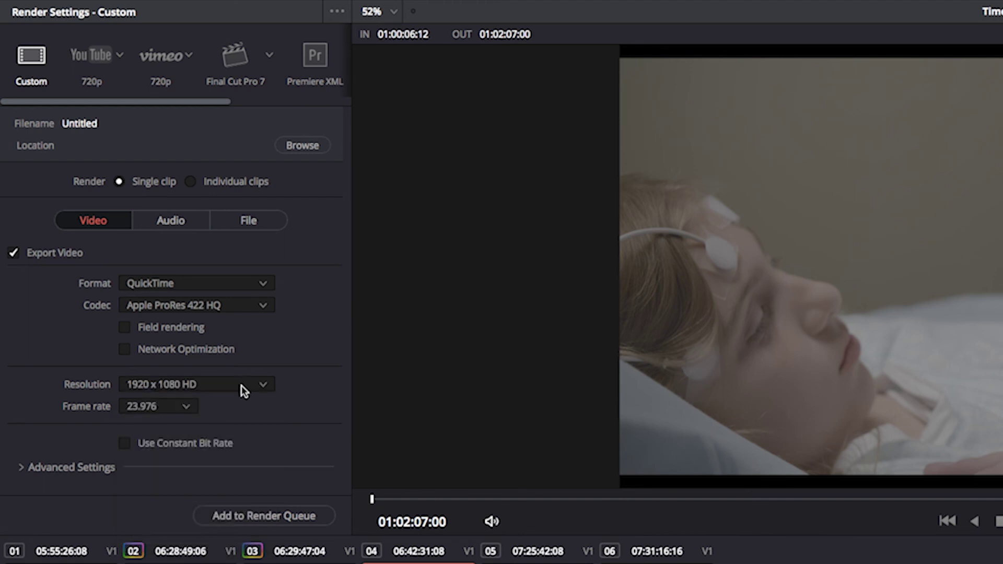
click(244, 389)
drag(270, 441, 274, 469)
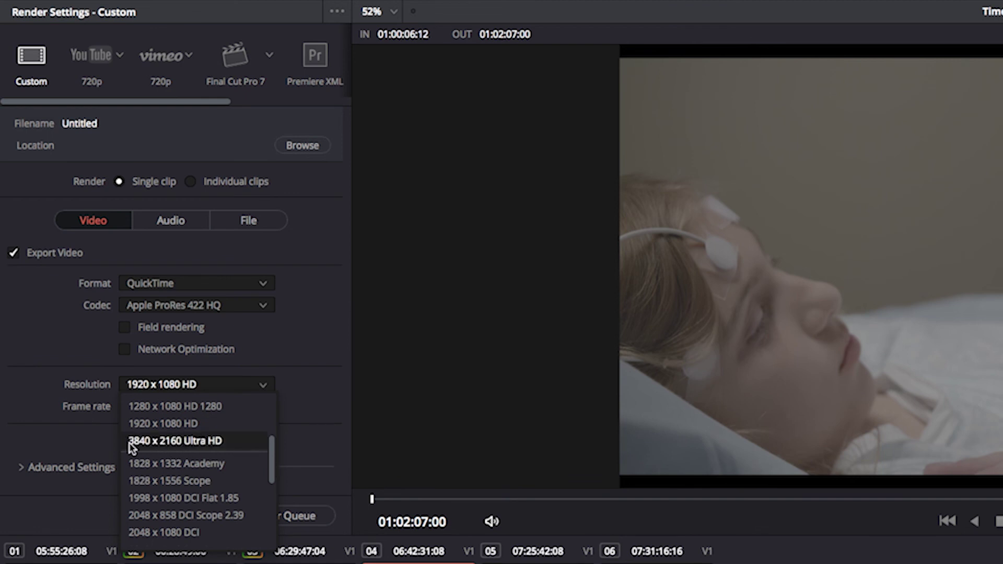
click(217, 442)
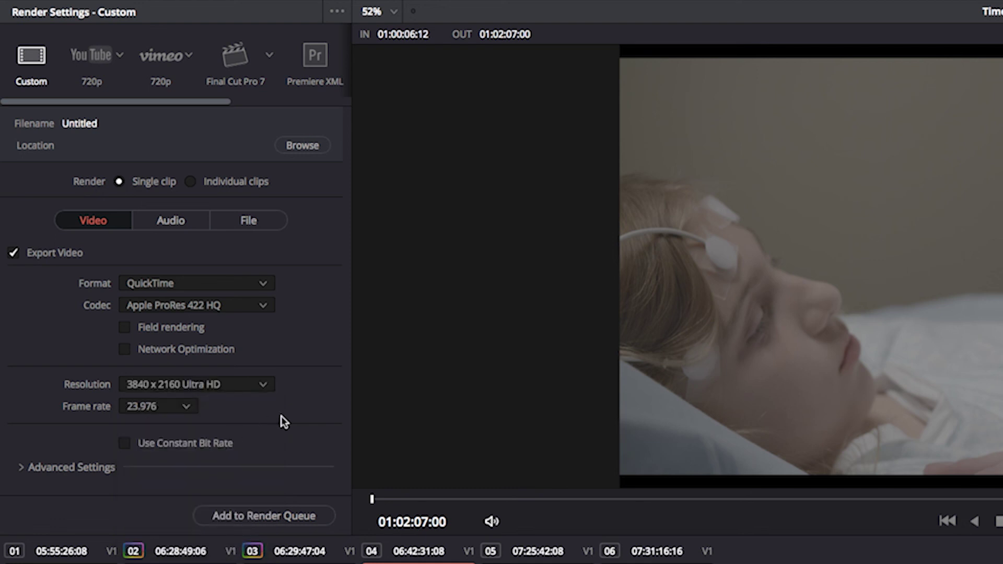
click(139, 409)
click(143, 413)
Switch the render mode to Individual clips, reviewing the audio settings
click(174, 225)
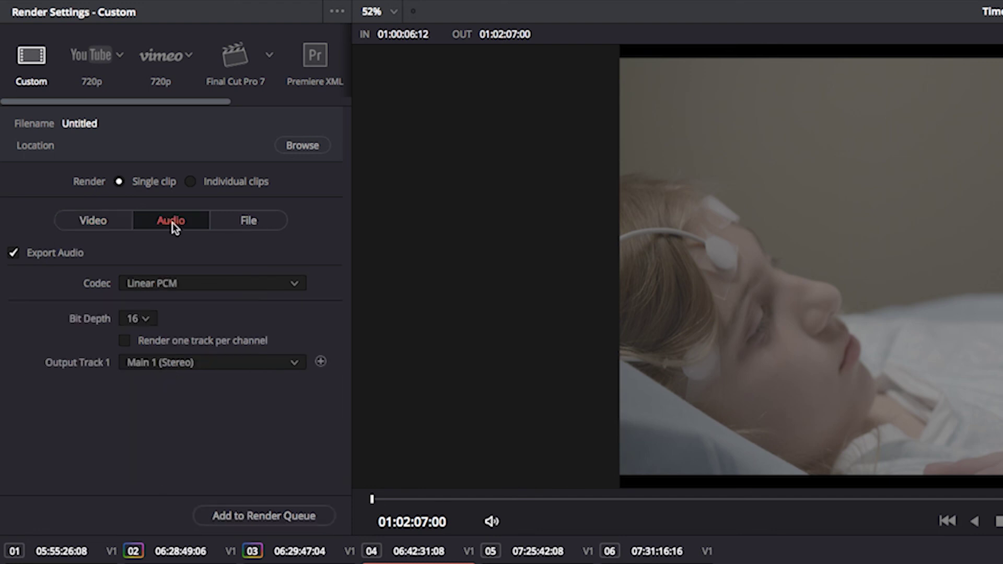
click(95, 222)
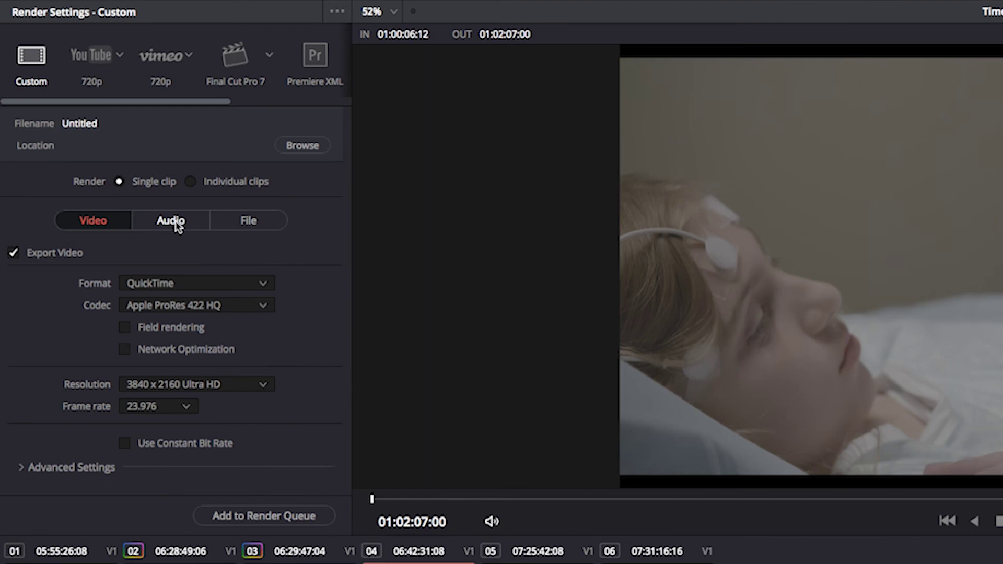
click(195, 181)
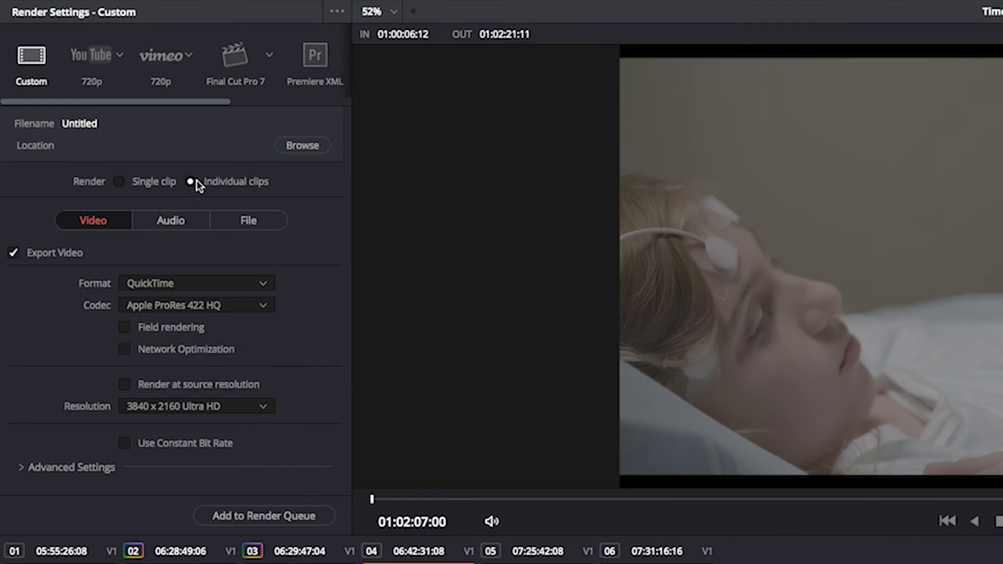
click(160, 223)
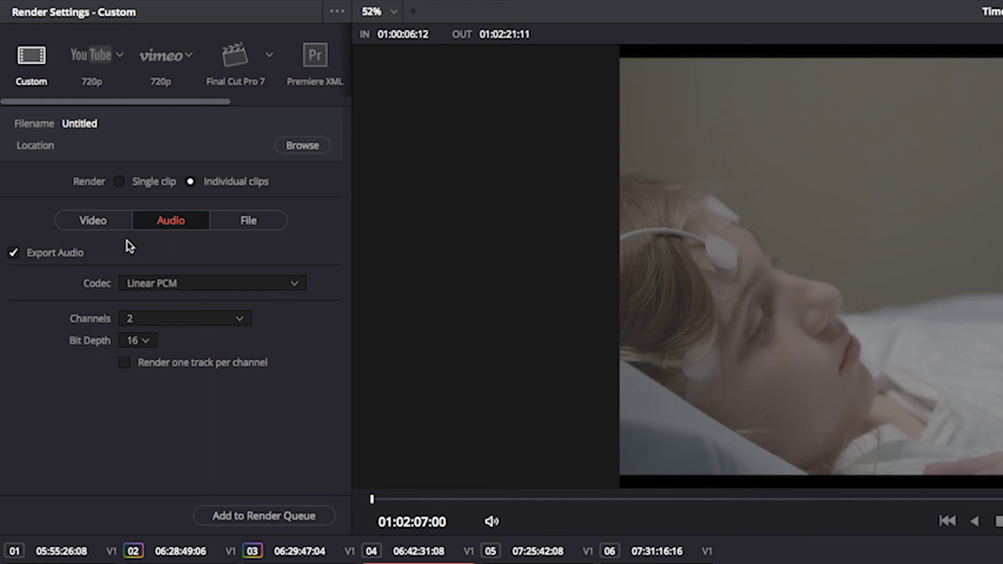
Name output files by Source Name and tick Use unique filenames (Prefix)
click(246, 225)
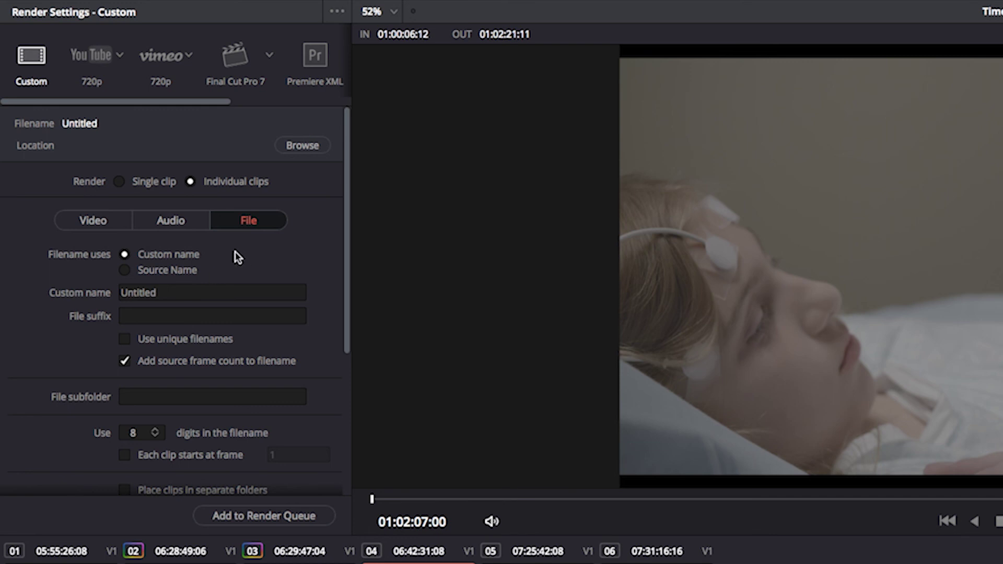
click(150, 273)
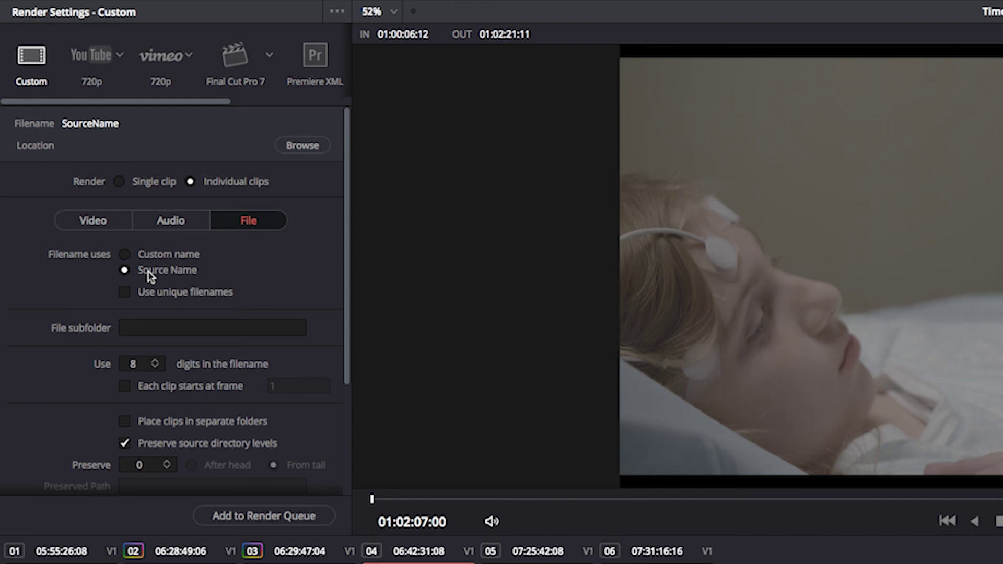
click(169, 292)
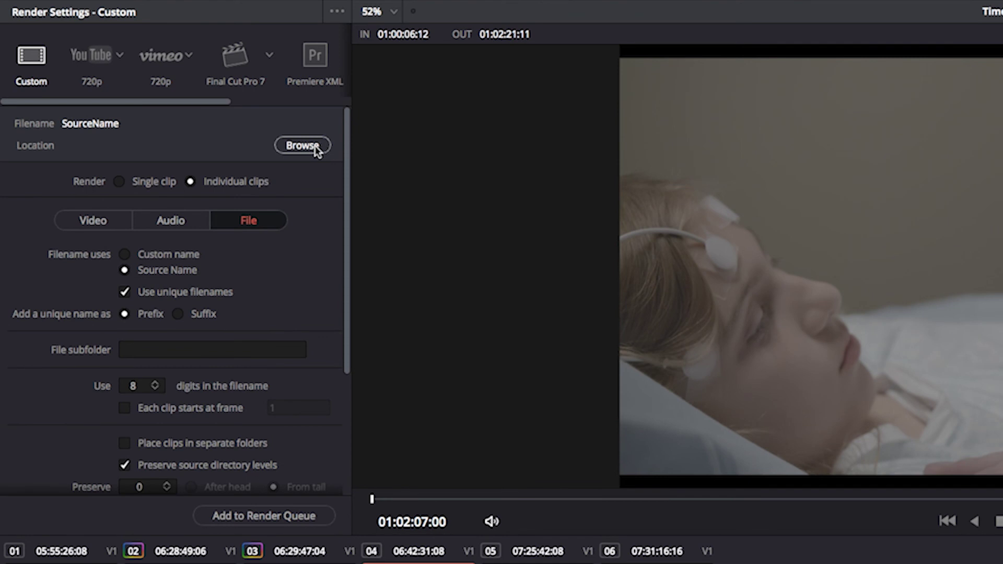
Browse to Data > Projects > YouTube > 2018 > 3_Davinci_Beginner > Footage for the render location
click(315, 147)
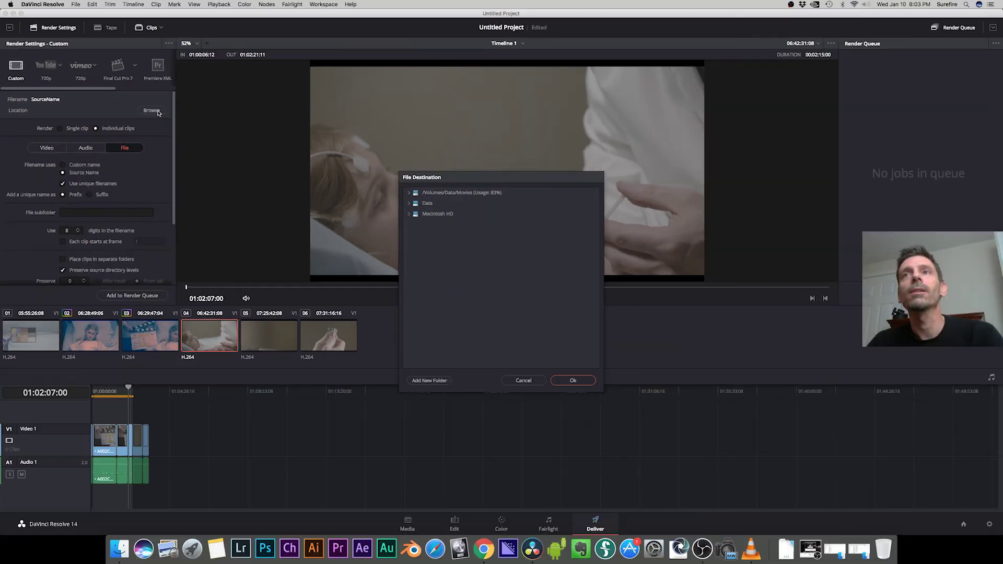
double_click(426, 203)
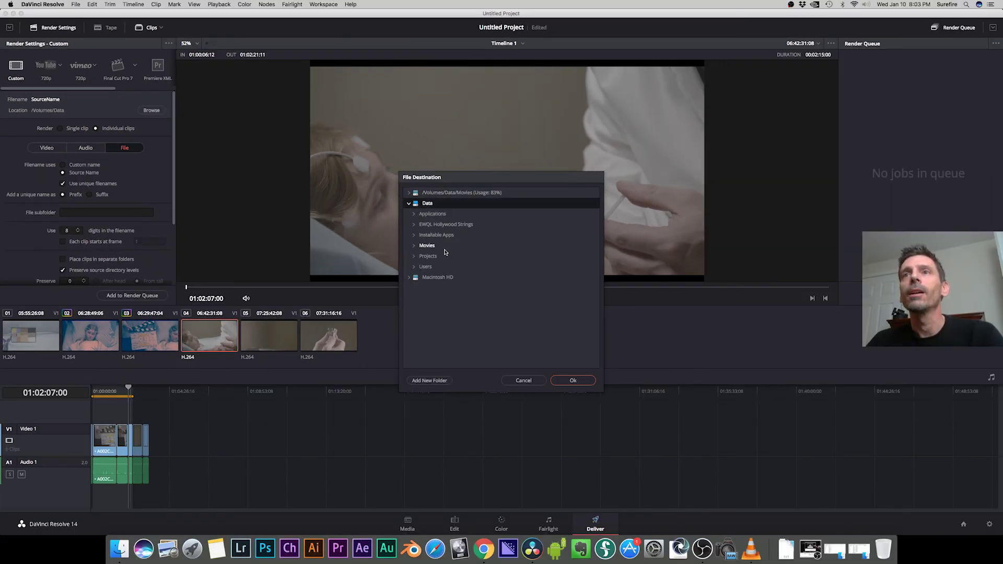
click(429, 256)
double_click(429, 256)
scroll(443, 334, down, 5)
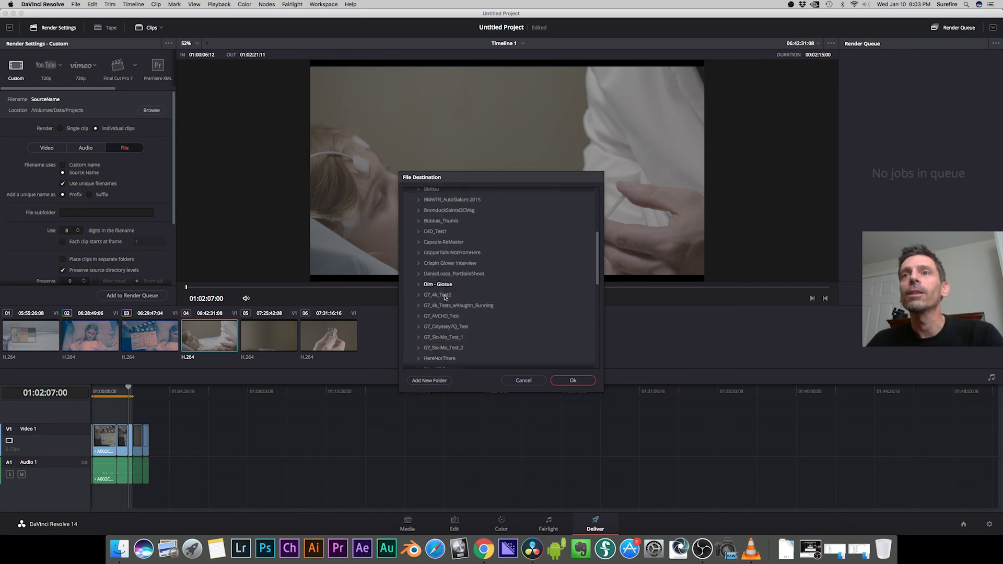
scroll(443, 345, down, 5)
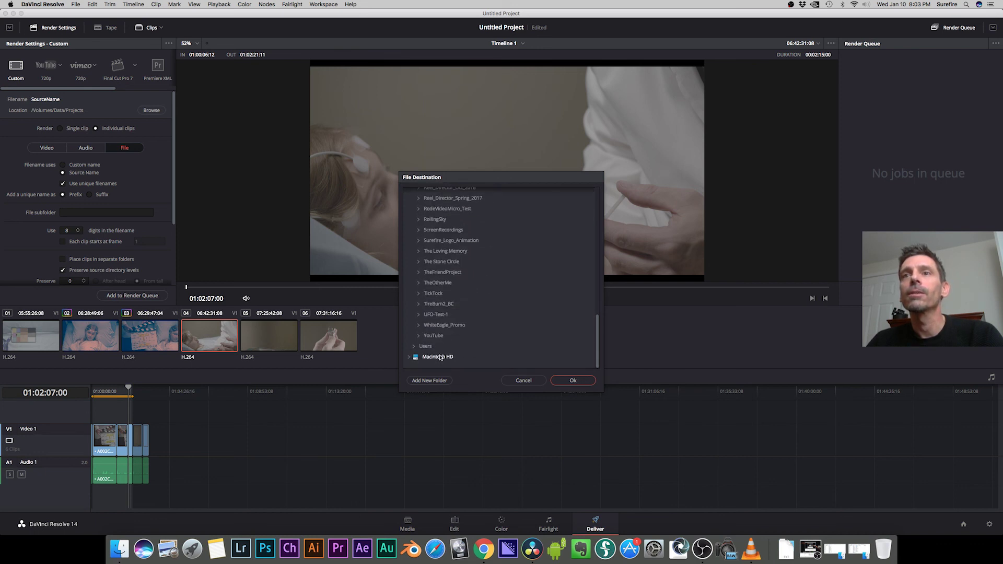
click(434, 336)
double_click(434, 336)
scroll(442, 340, down, 3)
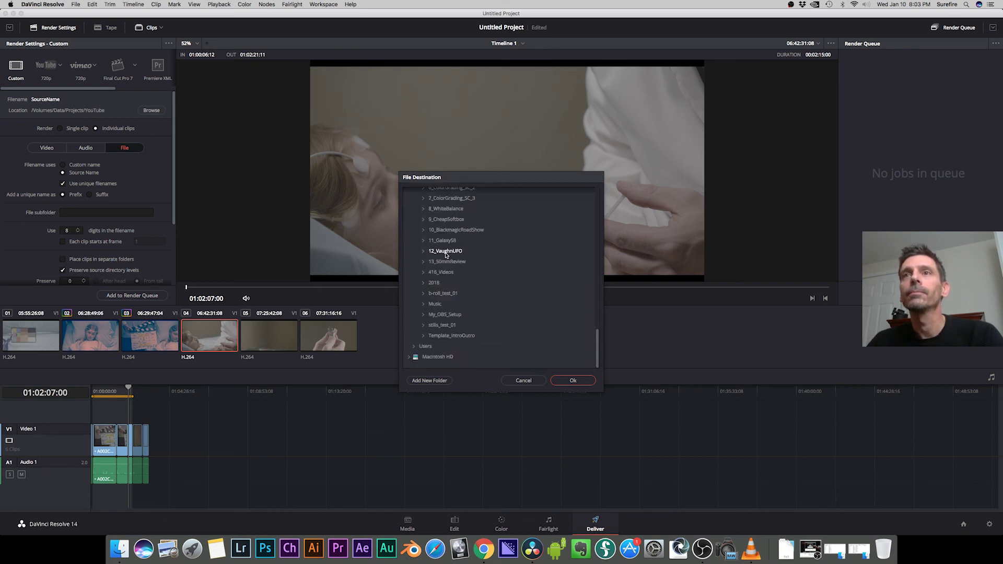
click(434, 283)
double_click(449, 314)
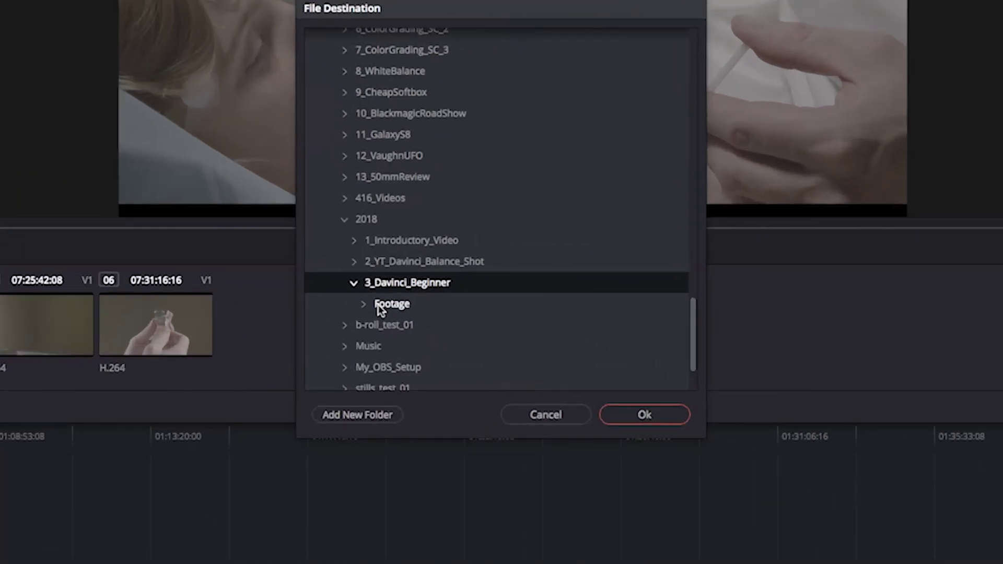
double_click(381, 309)
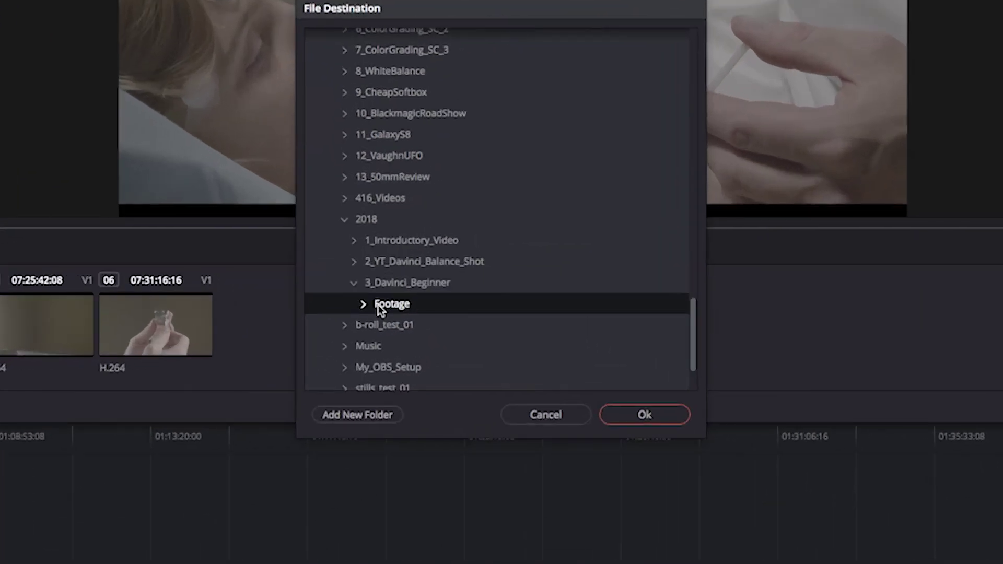
Create a new folder named CCd there and confirm it as the render destination
click(354, 415)
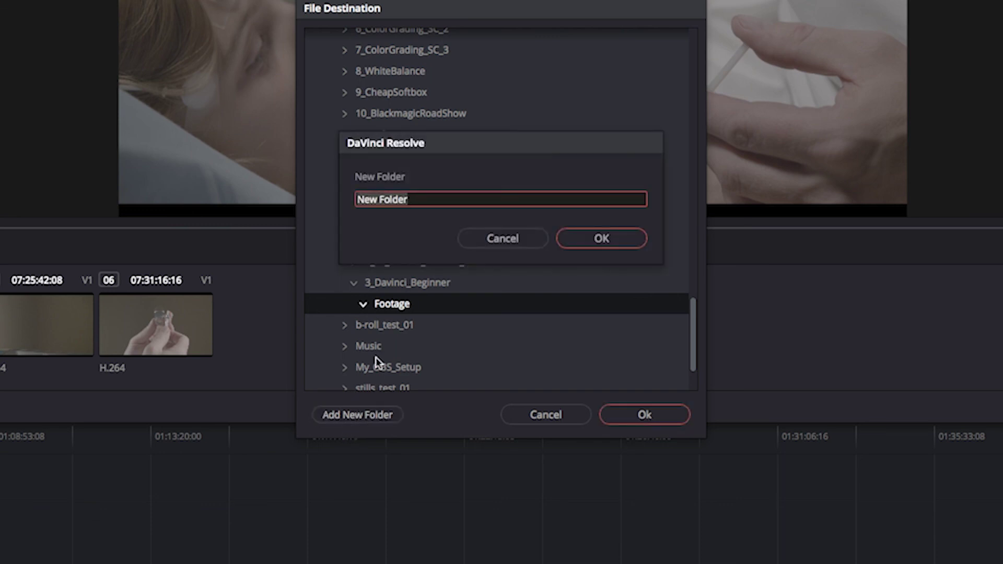
text(CCd)
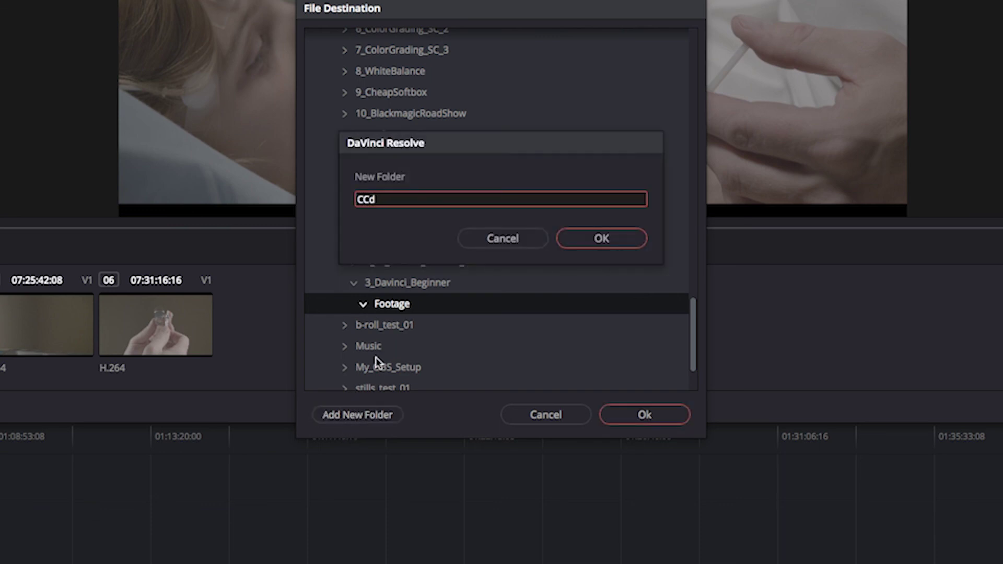
click(589, 243)
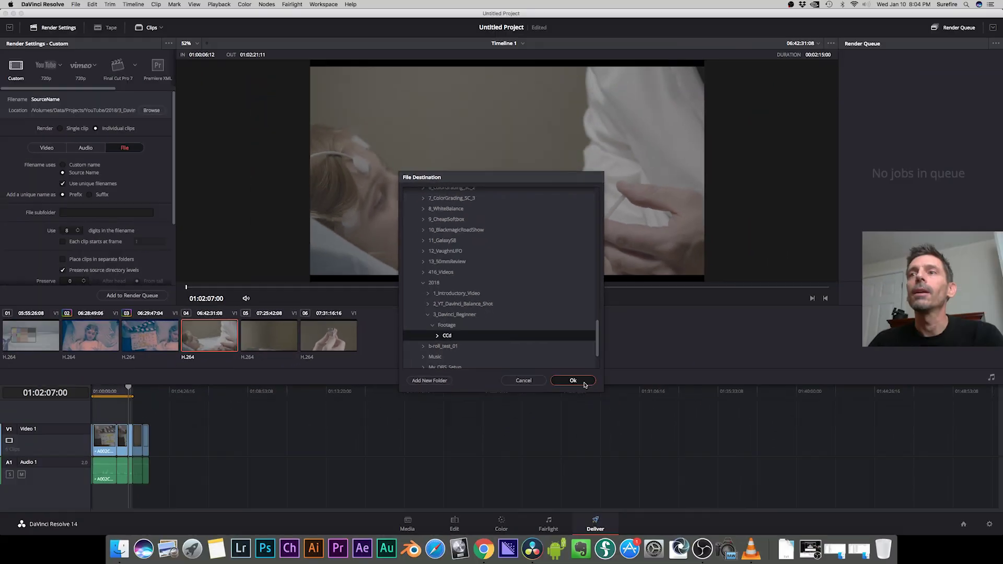
click(583, 382)
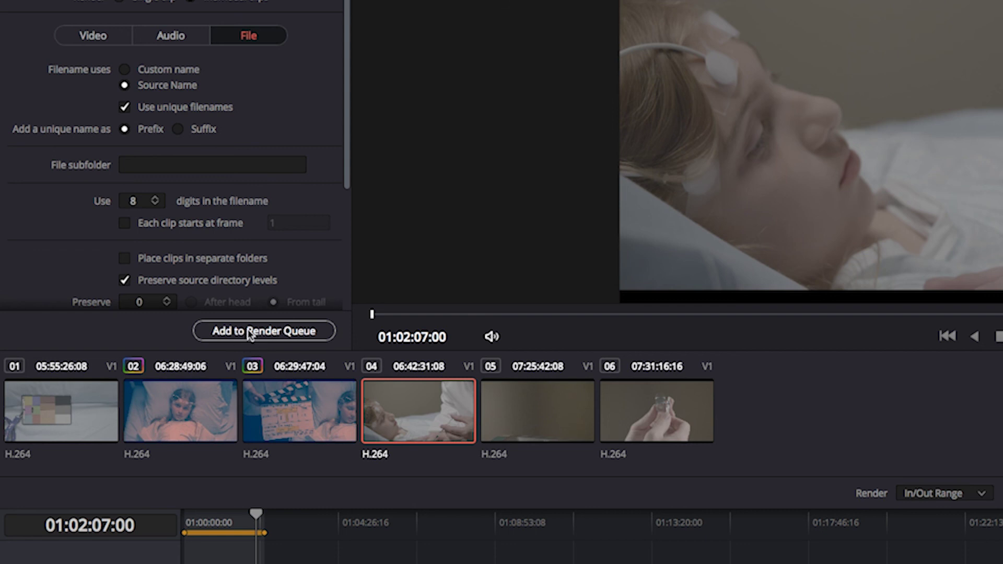
Queue and run the render, then play V1-0003_A002C024_171124_K718.mov from the CCd folder
click(247, 329)
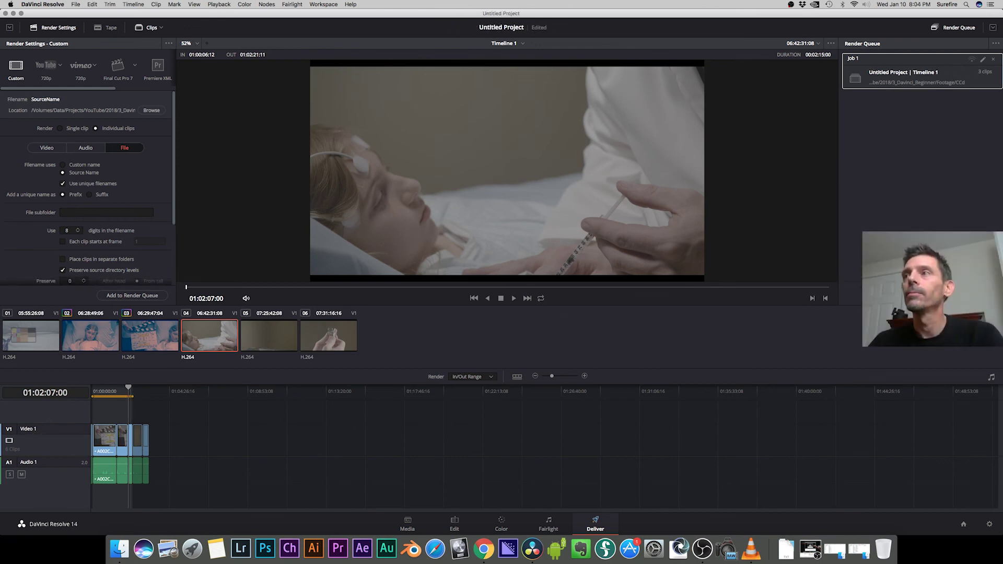
click(971, 293)
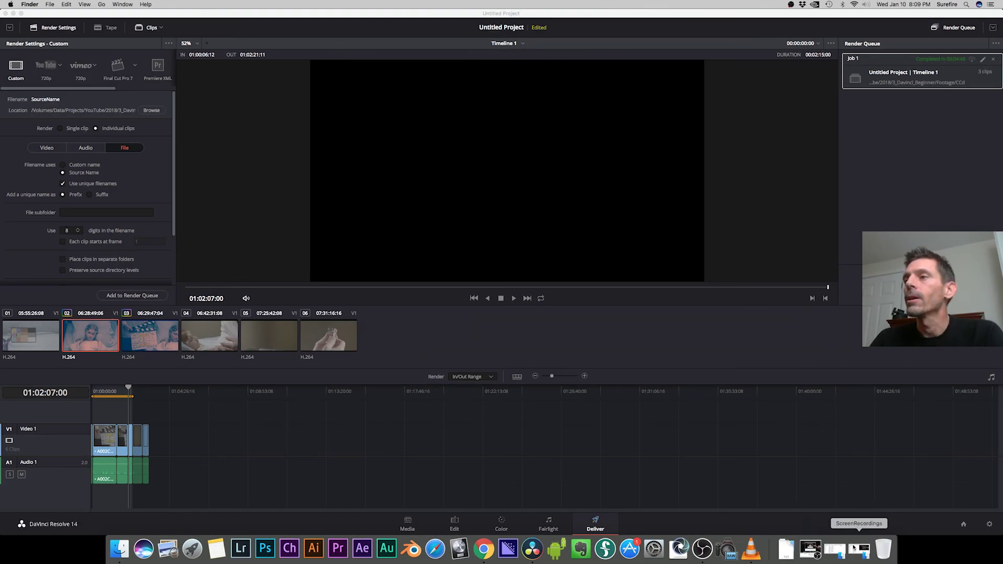
click(840, 550)
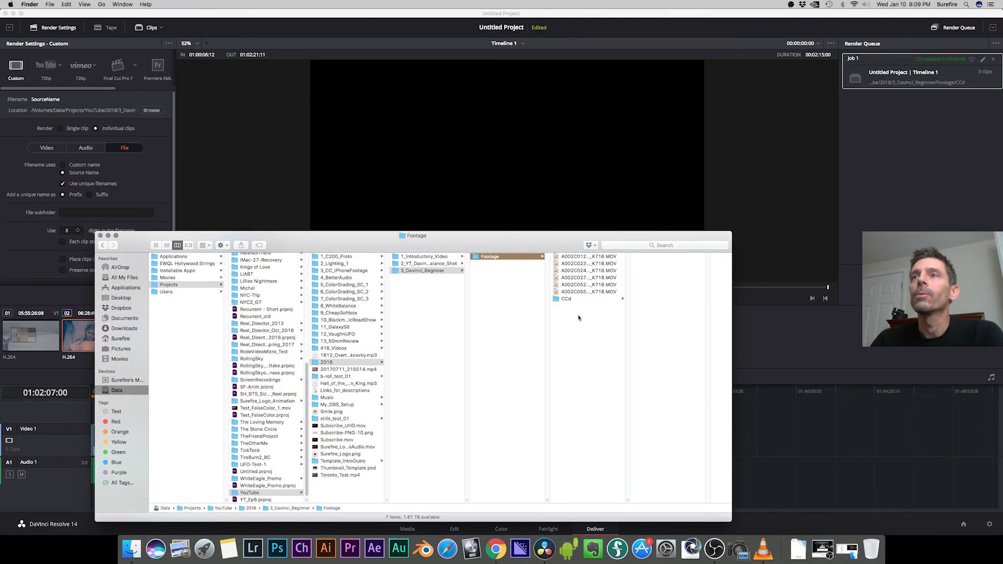
click(575, 301)
click(636, 263)
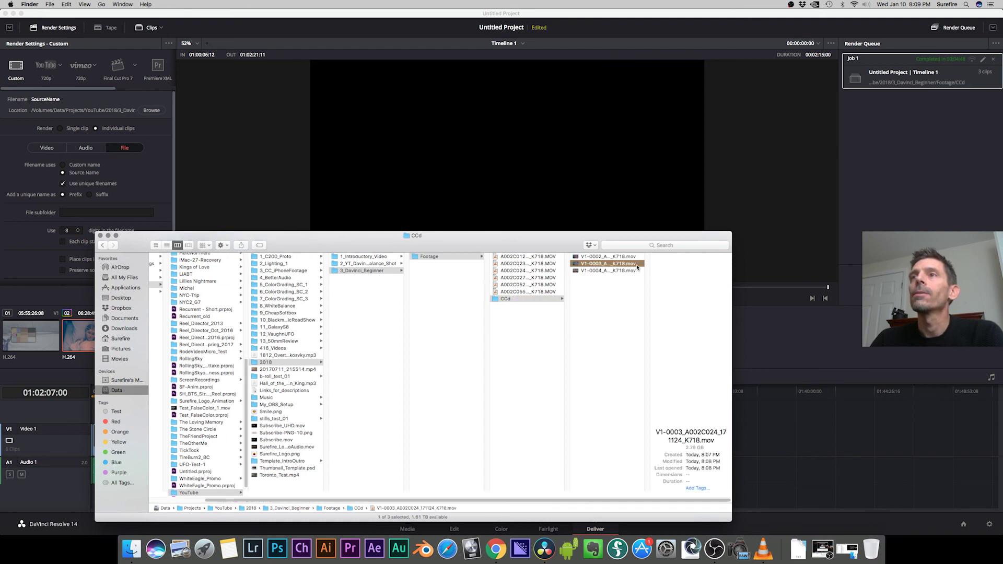
double_click(577, 264)
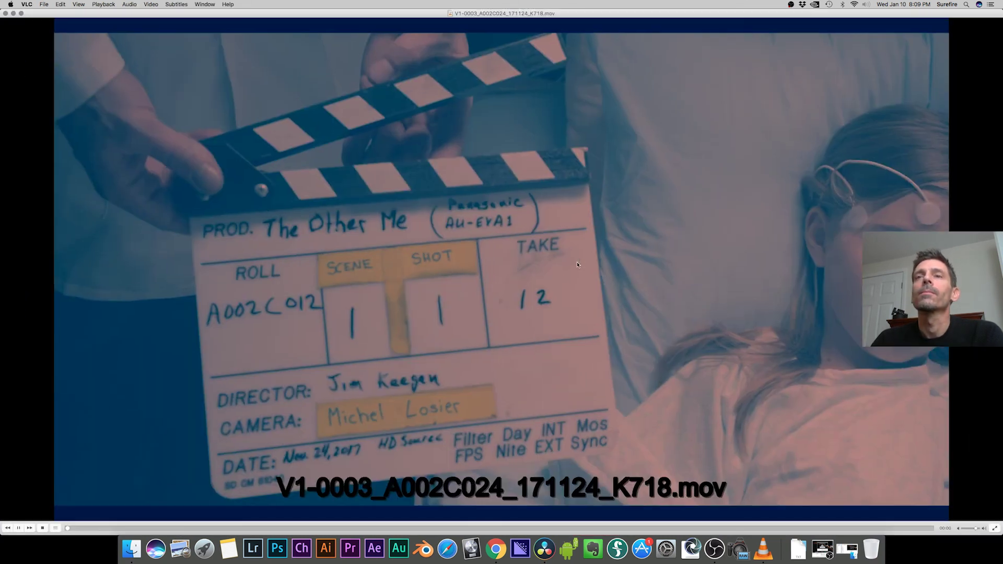
Check several points of the rendered clapperboard clip in VLC, then close the player
click(439, 528)
click(709, 528)
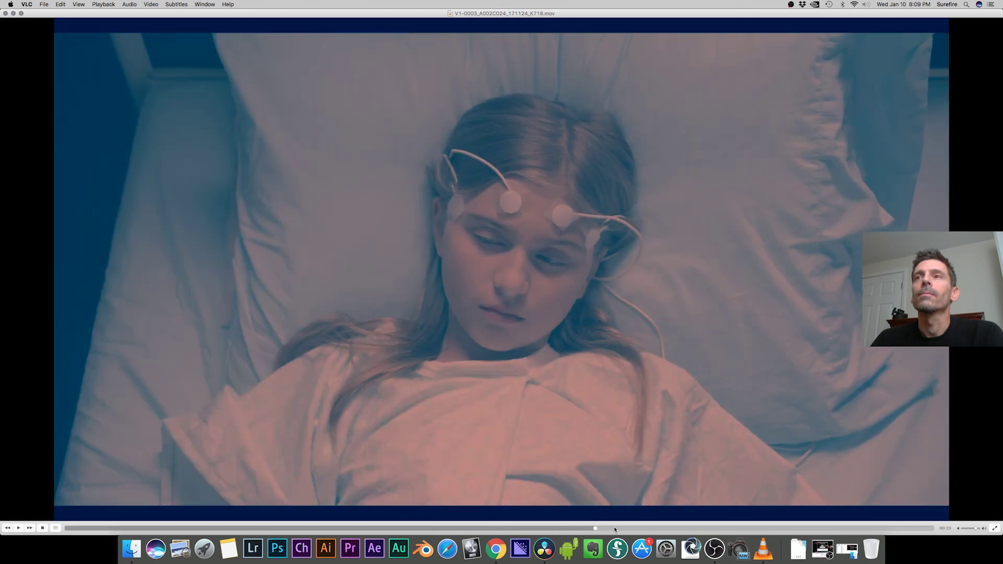
click(606, 528)
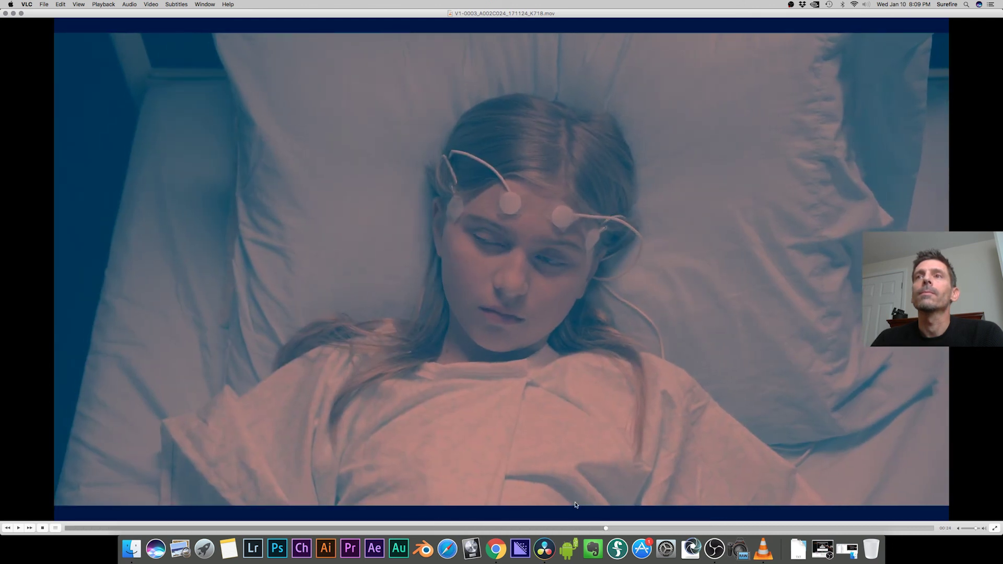
click(5, 14)
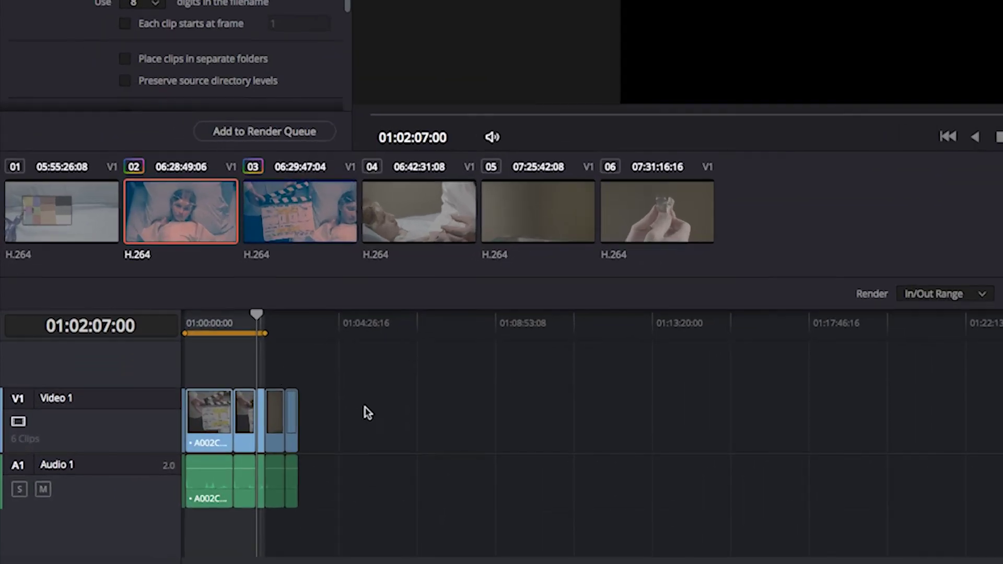
Set the render range to the entire timeline and add Job 2 covering all six clips to the queue
right_click(271, 334)
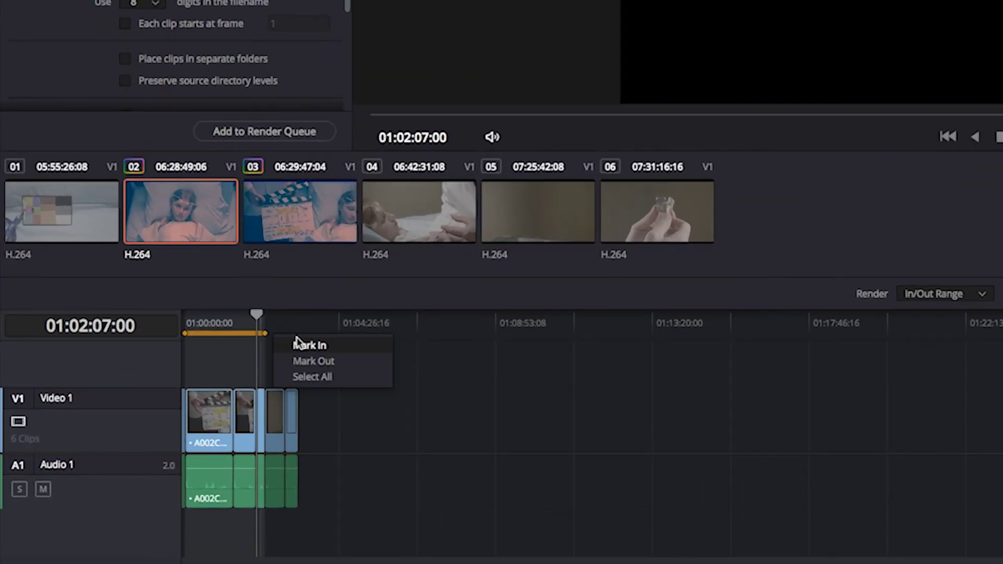
click(313, 377)
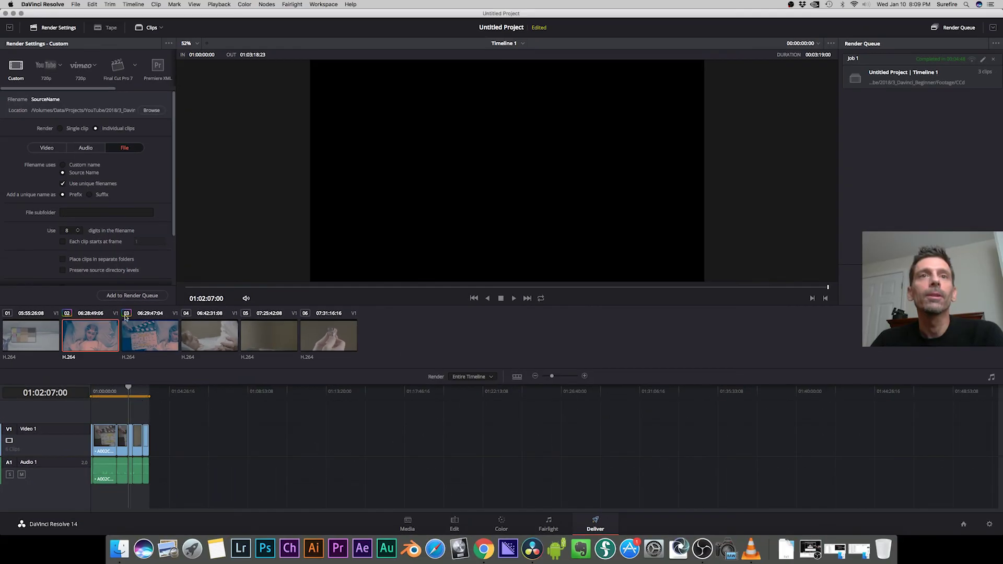
click(135, 295)
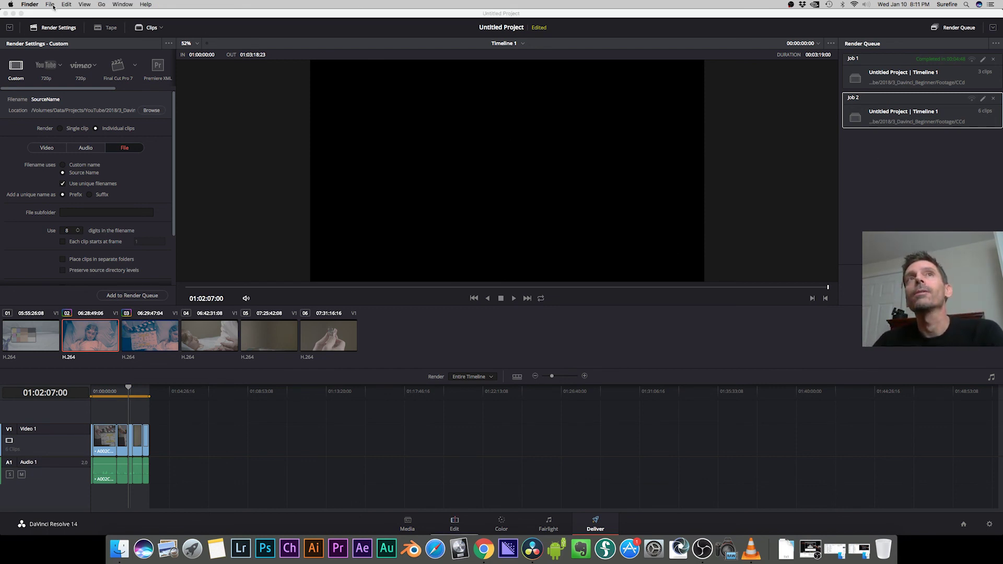
Save the project under the name 'Beginner Tutorial - Davinci Resolve' via File > Save Project
click(76, 5)
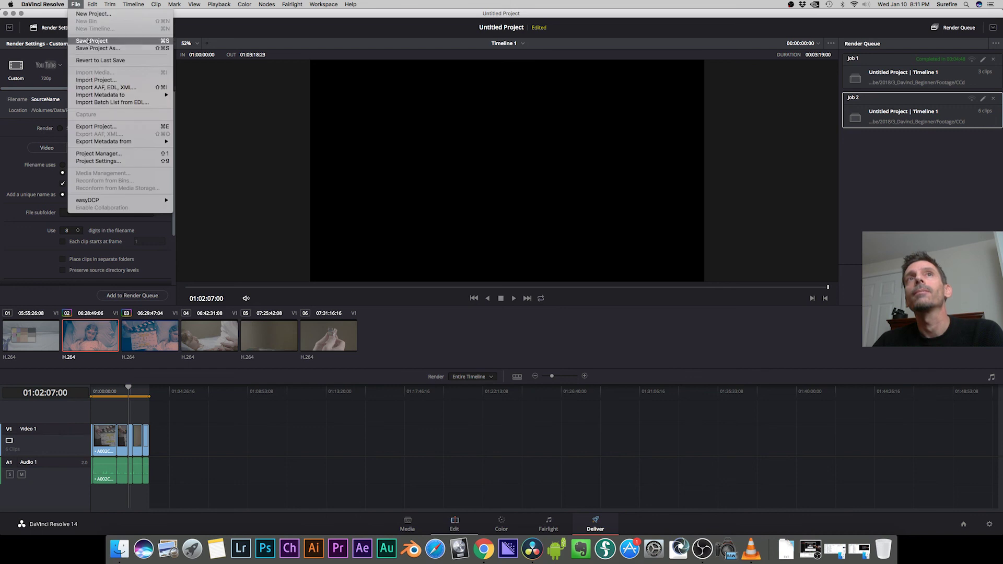
click(89, 42)
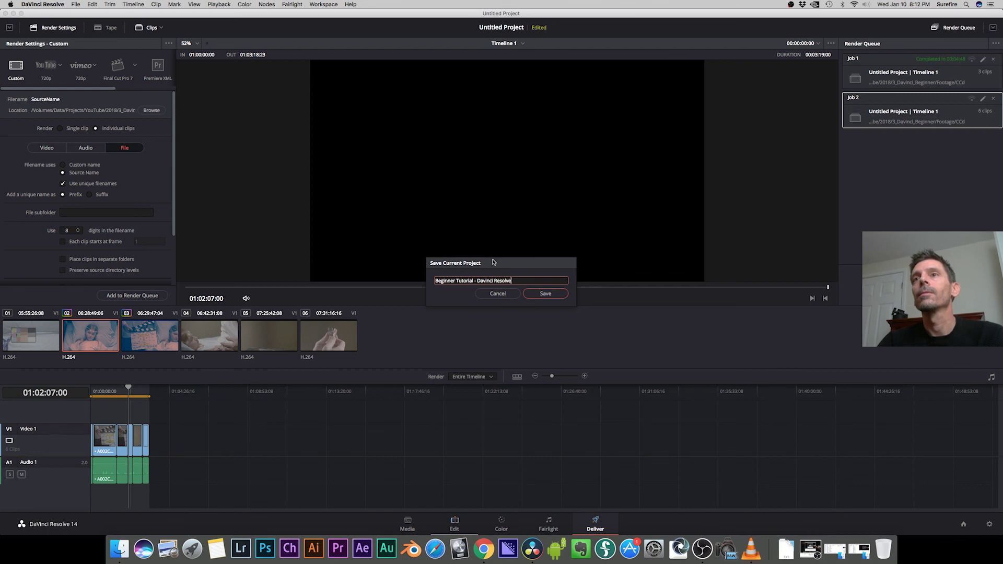
click(546, 294)
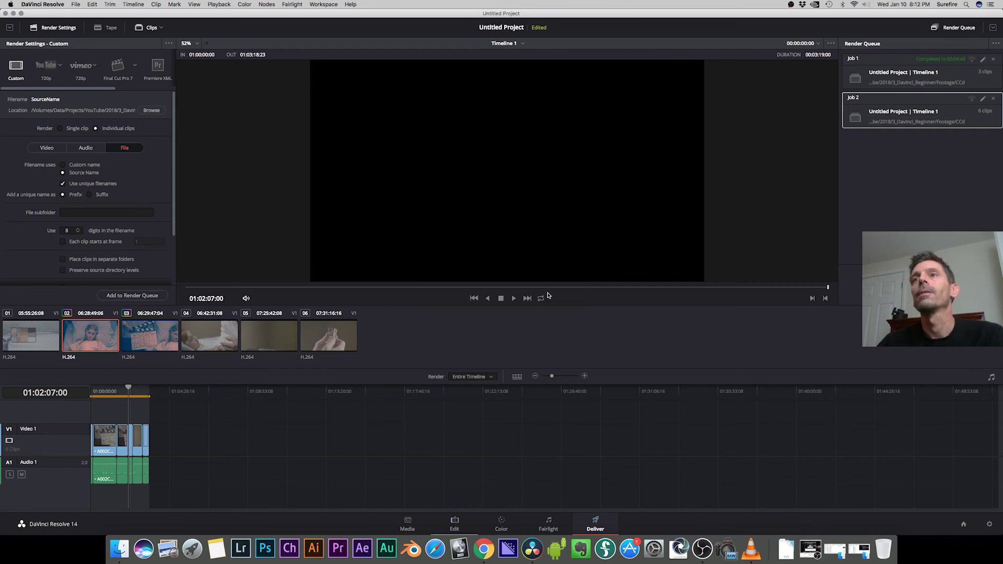